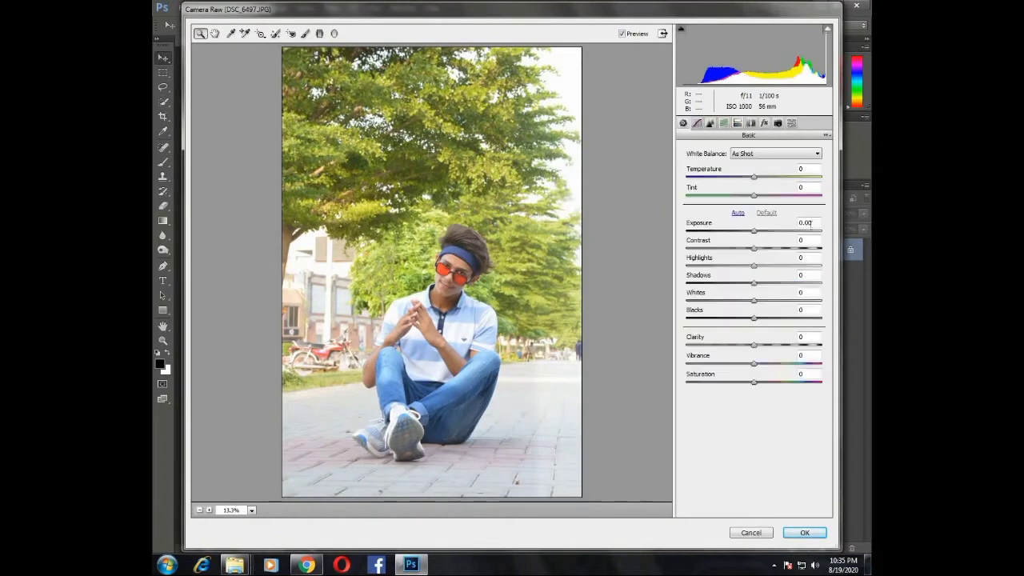
# Step: Set Exposure to -0.10, Contrast to +5 and Highlights to -40, adjust the darker tones, and apply the Camera Raw filter
pyautogui.click(753, 232)
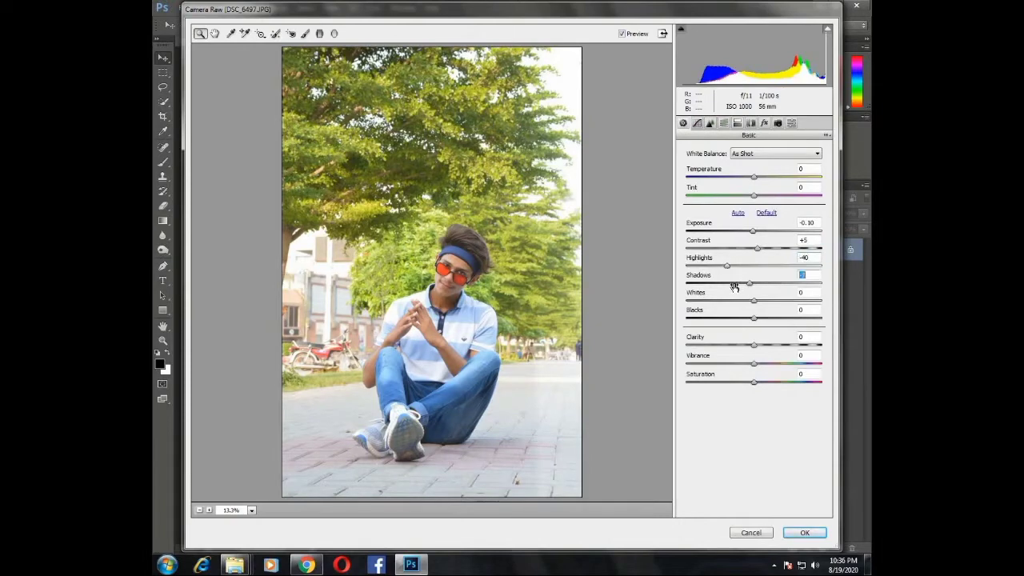
pyautogui.moveTo(727, 286); pyautogui.dragTo(728, 319)
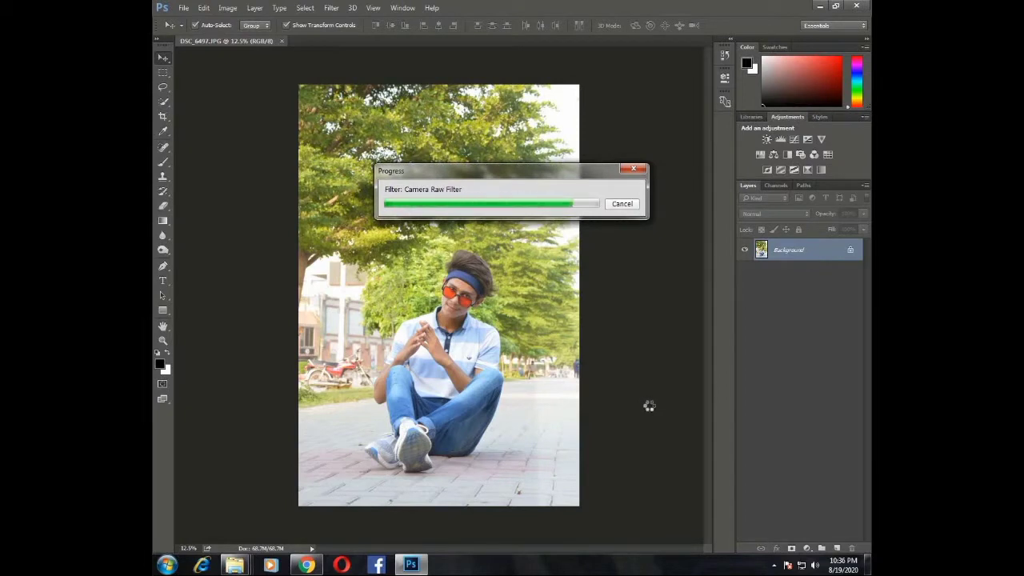
# Step: Choose the Mixer Brush and set Wet to 17% and Load, Mix and Flow to 100%
pyautogui.rightClick(158, 162)
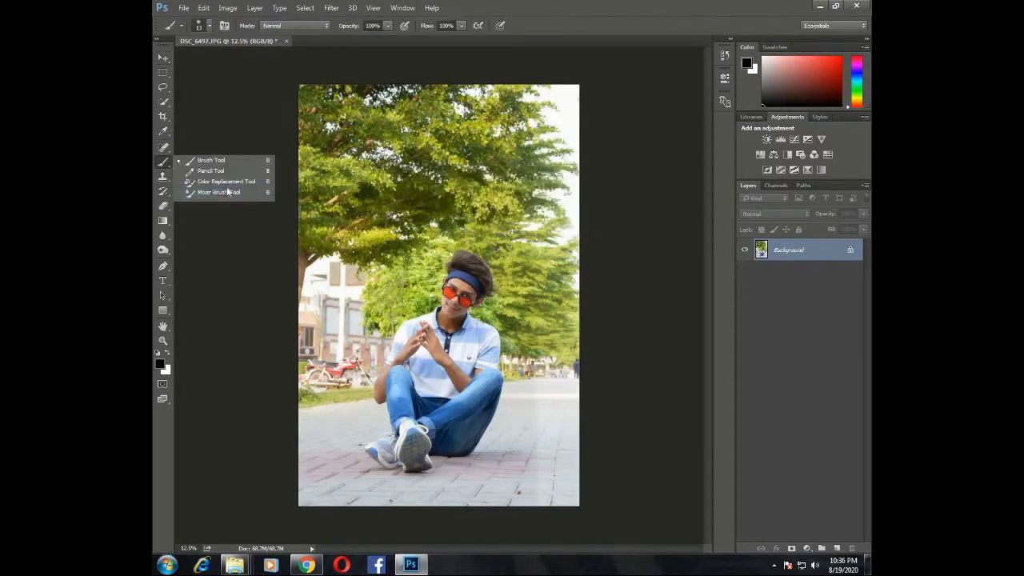
pyautogui.click(212, 194)
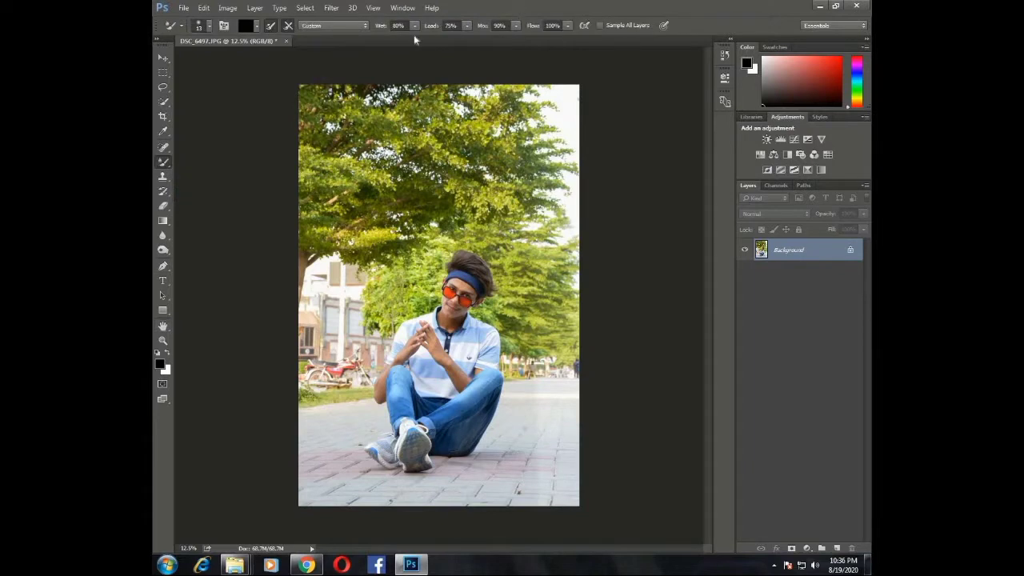
pyautogui.click(467, 27)
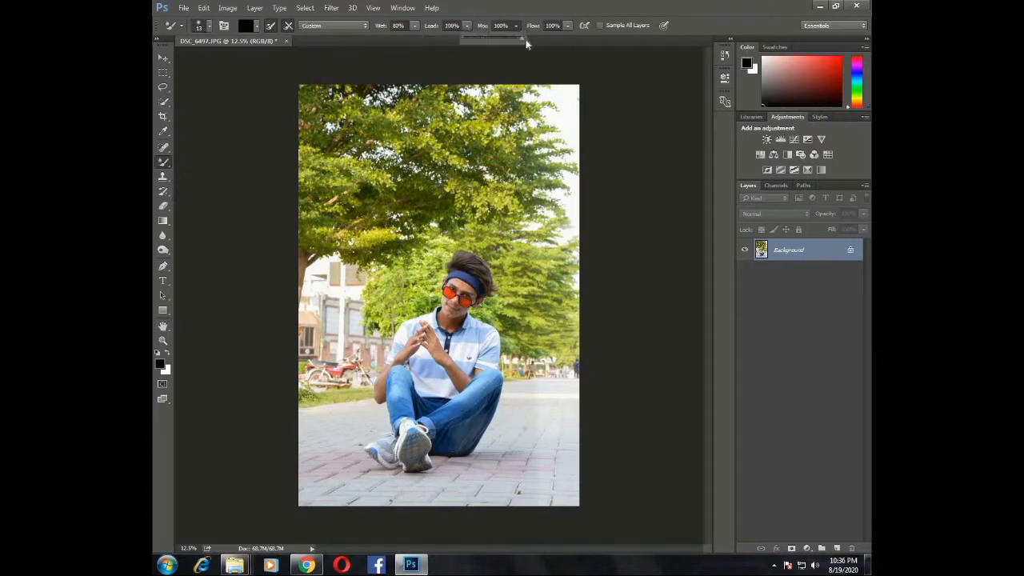
pyautogui.click(384, 27)
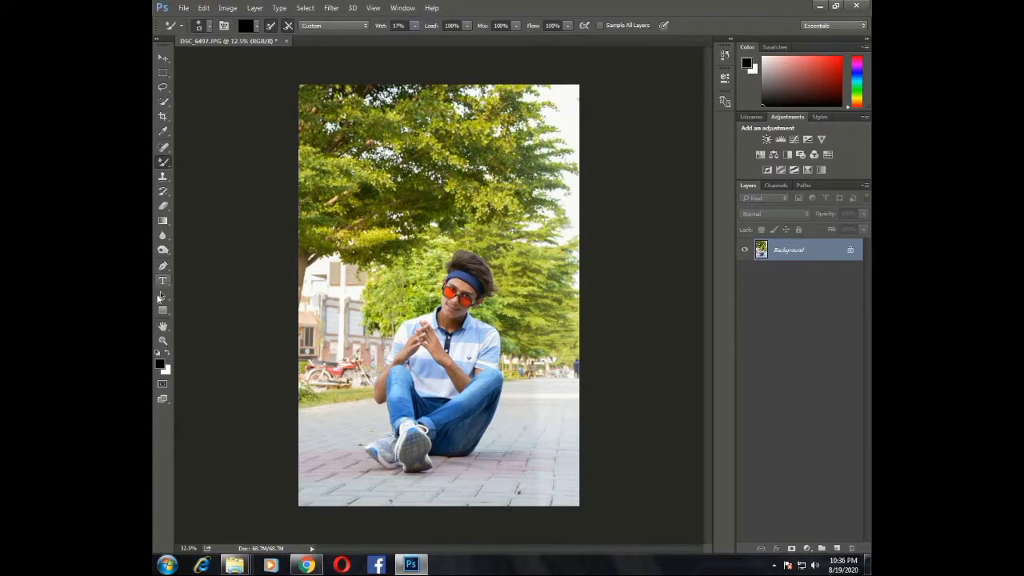
# Step: Smooth the blemishes and uneven skin across the forehead with the Mixer Brush
pyautogui.click(162, 340)
pyautogui.click(496, 344)
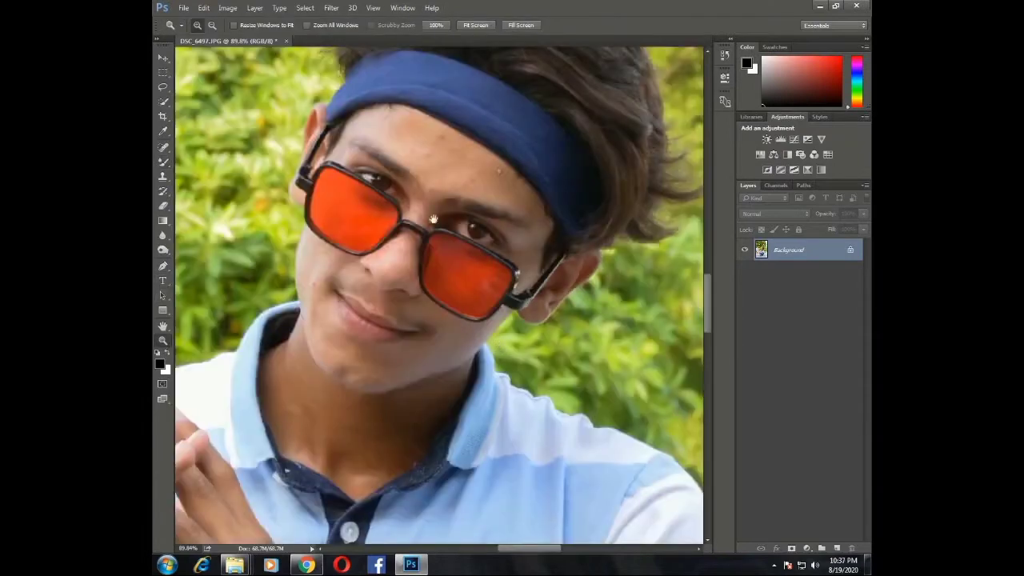
pyautogui.moveTo(434, 219); pyautogui.dragTo(480, 240)
pyautogui.press('b')
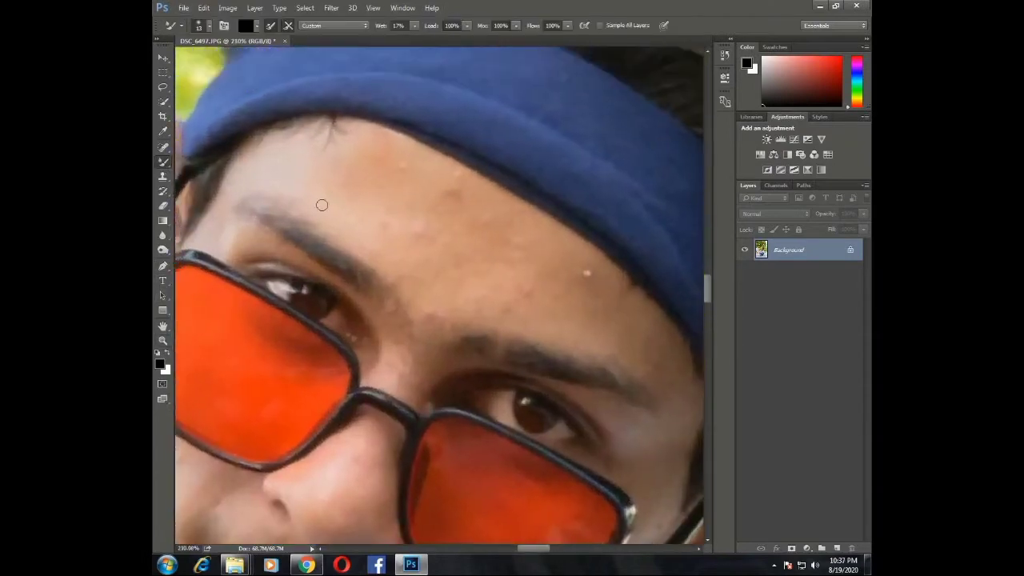
pyautogui.rightClick(322, 205)
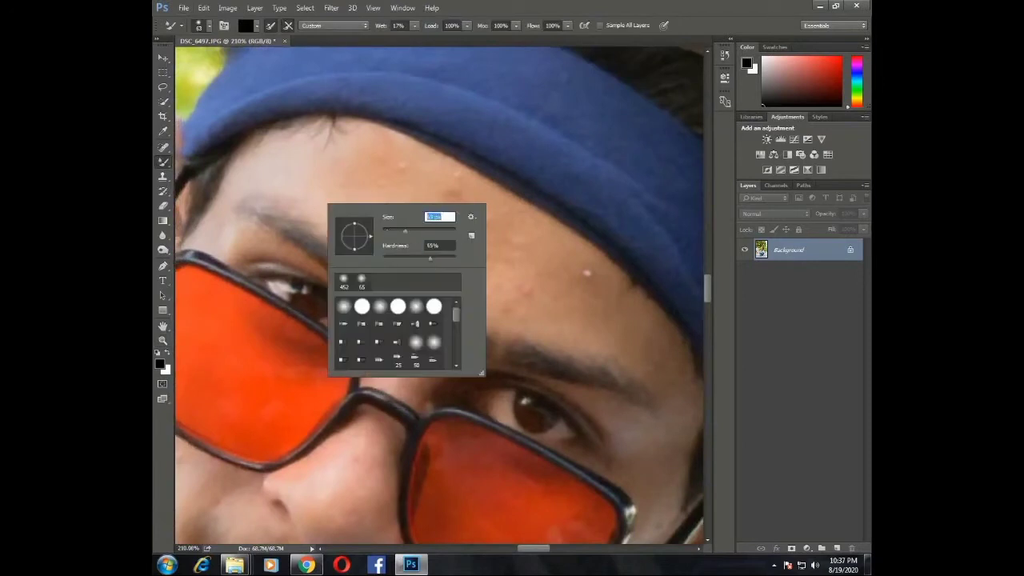
pyautogui.press('Escape')
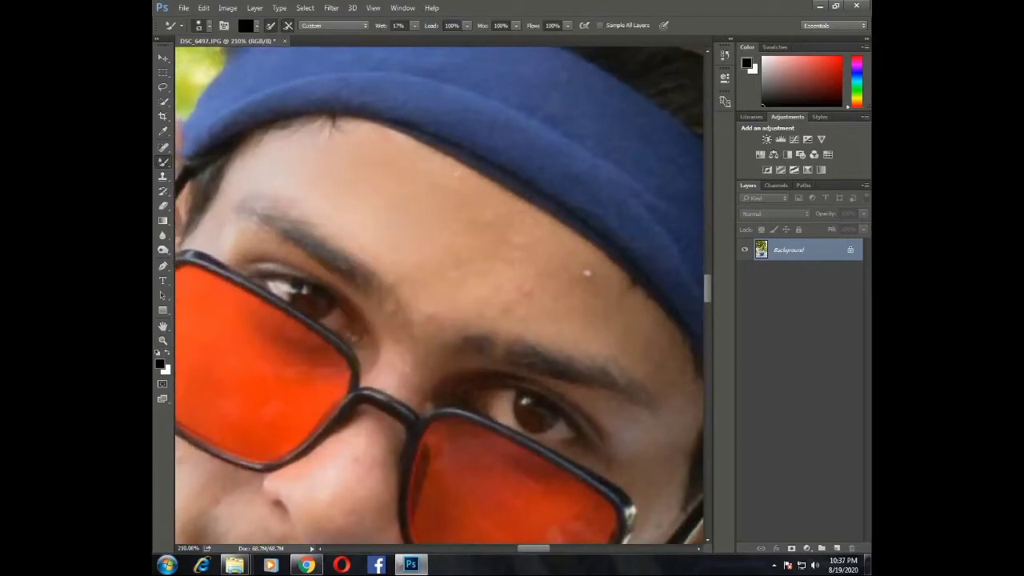
pyautogui.click(473, 171)
pyautogui.click(588, 276)
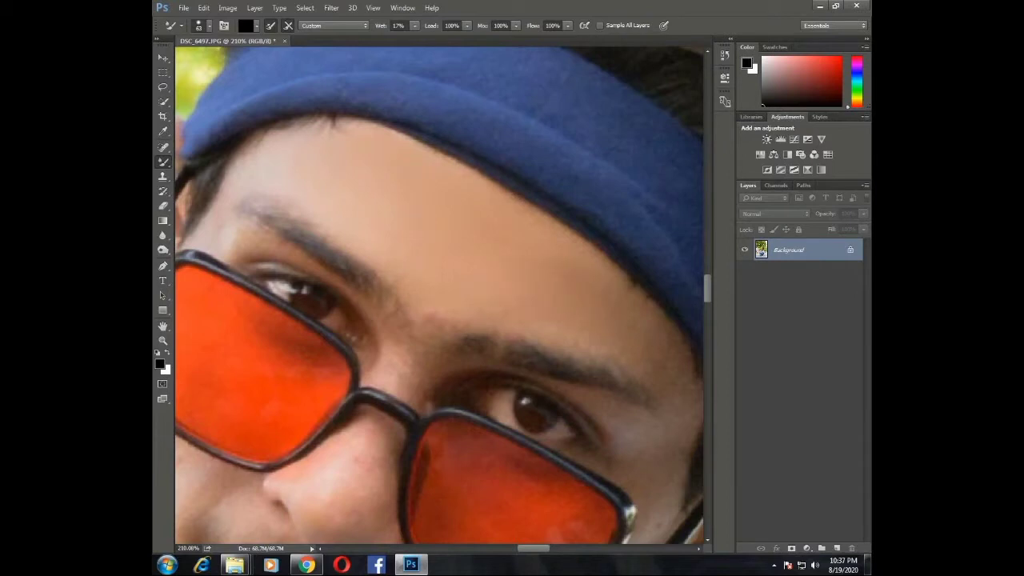
# Step: Reduce the brush to 35 px and blend the skin around the eye and temple beside the glasses
pyautogui.moveTo(690, 446)
pyautogui.mouseDown()
pyautogui.moveTo(432, 270)
pyautogui.moveTo(504, 284)
pyautogui.mouseUp()
pyautogui.scroll(2, 504, 284)
pyautogui.rightClick(470, 238)
pyautogui.moveTo(548, 266); pyautogui.dragTo(537, 266)
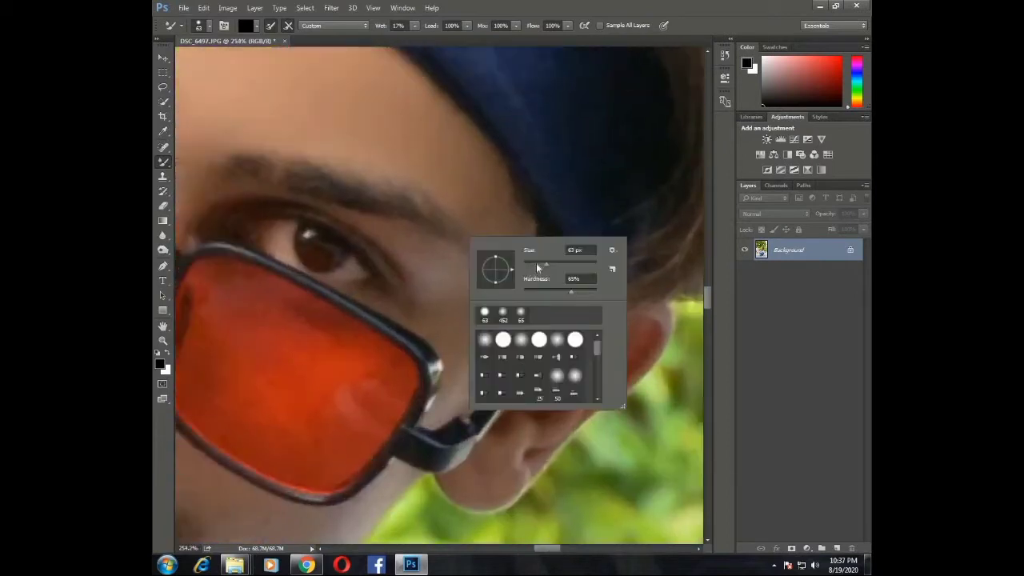
pyautogui.press('Return')
pyautogui.moveTo(427, 390); pyautogui.dragTo(420, 406)
pyautogui.moveTo(317, 193); pyautogui.dragTo(443, 222)
pyautogui.moveTo(337, 226); pyautogui.dragTo(371, 235)
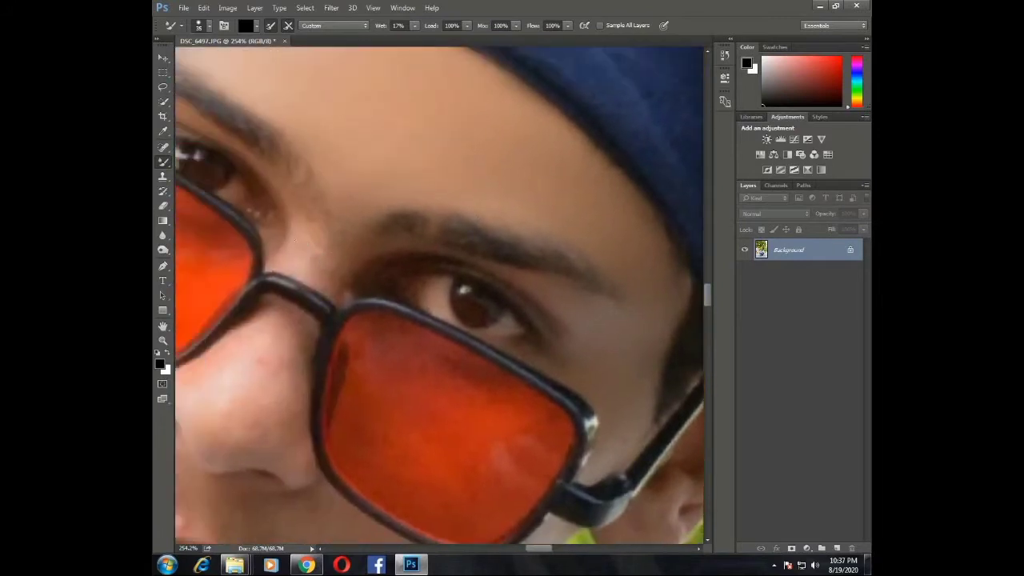
# Step: Blend away the spots and rough skin on the nose, chin and cheek with the 35 px brush
pyautogui.moveTo(285, 361); pyautogui.dragTo(430, 252)
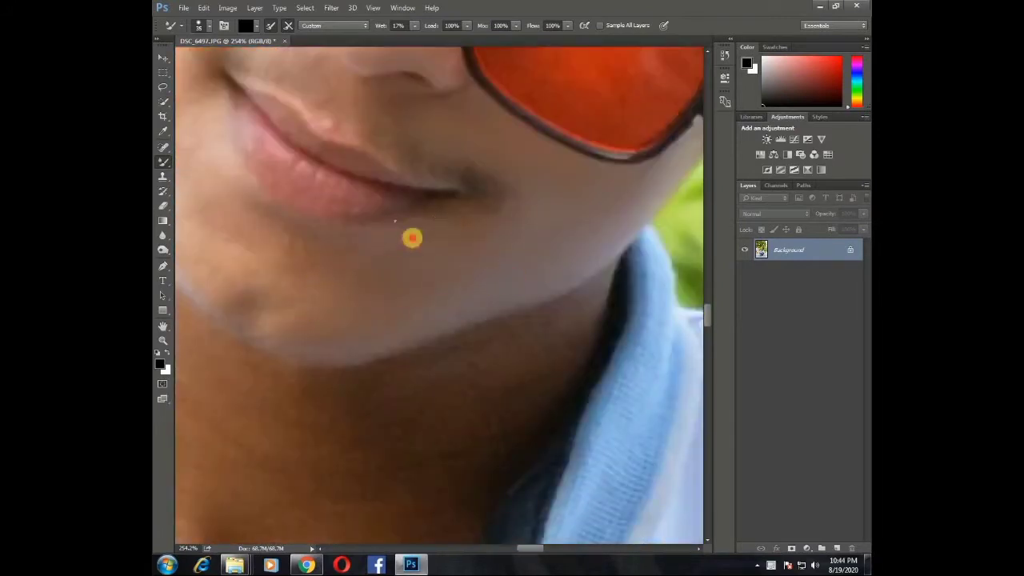
pyautogui.moveTo(462, 238); pyautogui.dragTo(465, 353)
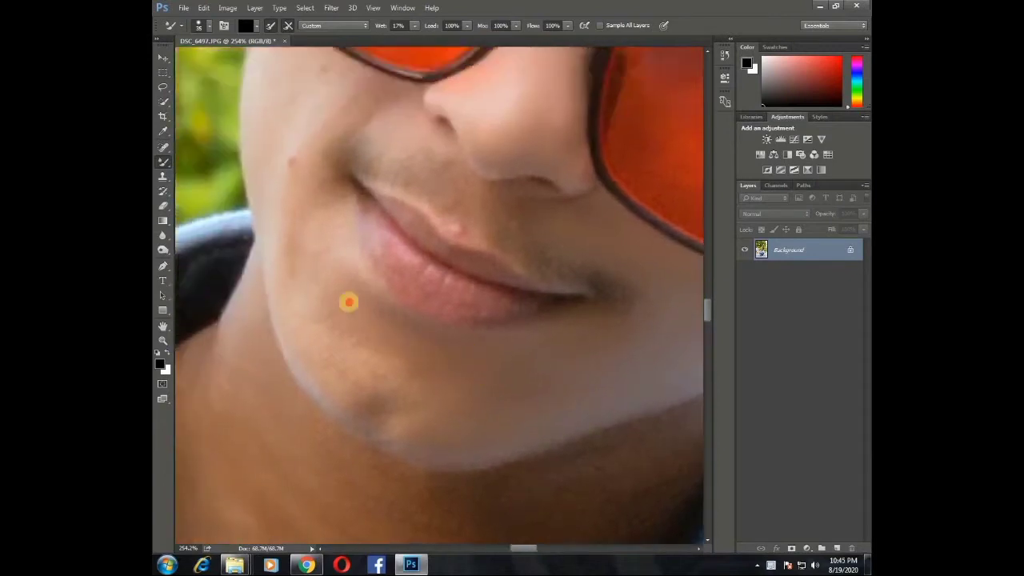
pyautogui.moveTo(348, 299); pyautogui.dragTo(362, 305)
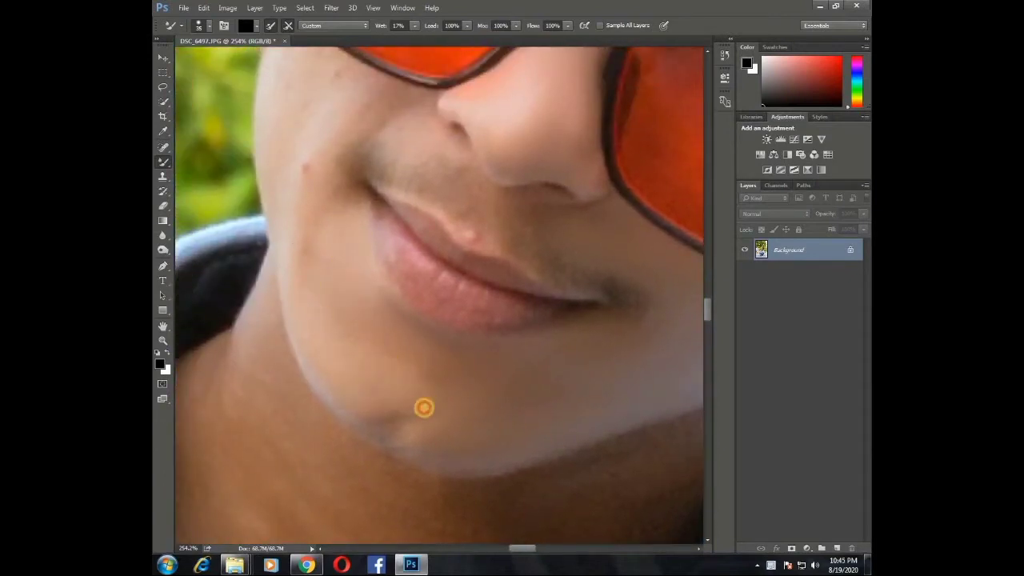
pyautogui.moveTo(423, 407); pyautogui.dragTo(470, 327)
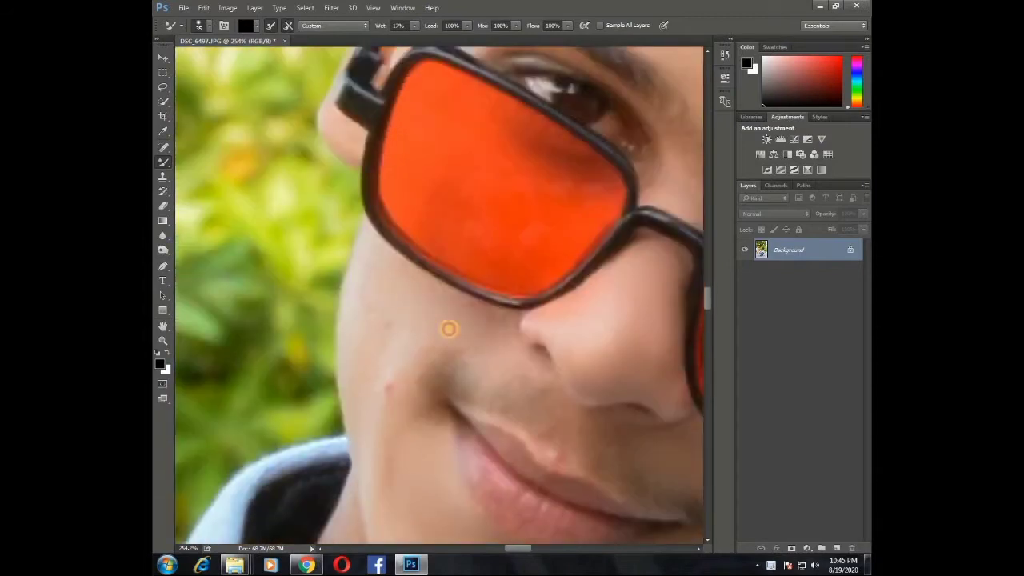
pyautogui.click(369, 371)
pyautogui.click(391, 392)
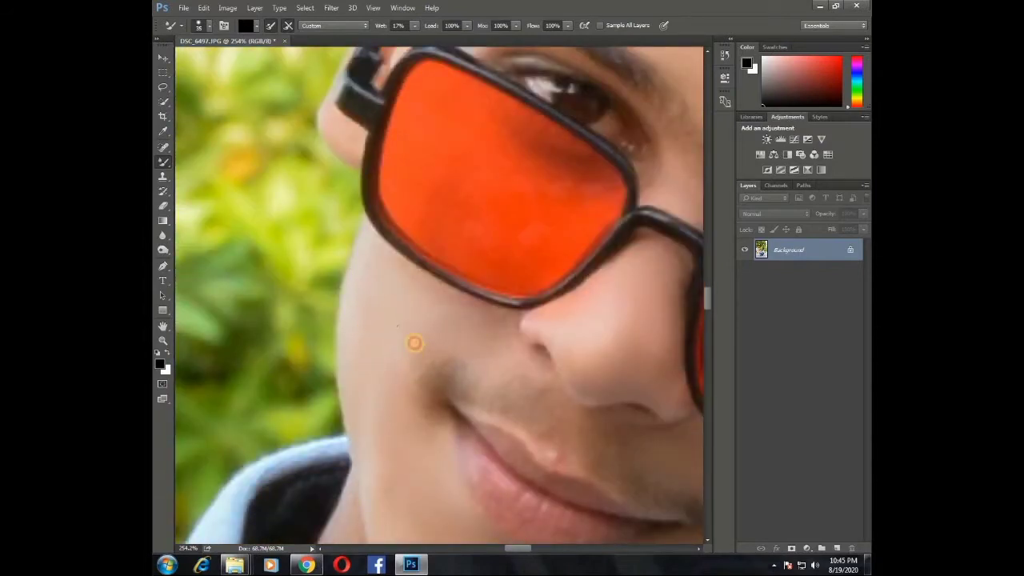
# Step: Enlarge the brush to 58 px and smooth the skin of the neck between the collar sides
pyautogui.scroll(-2, 414, 343)
pyautogui.click(407, 281)
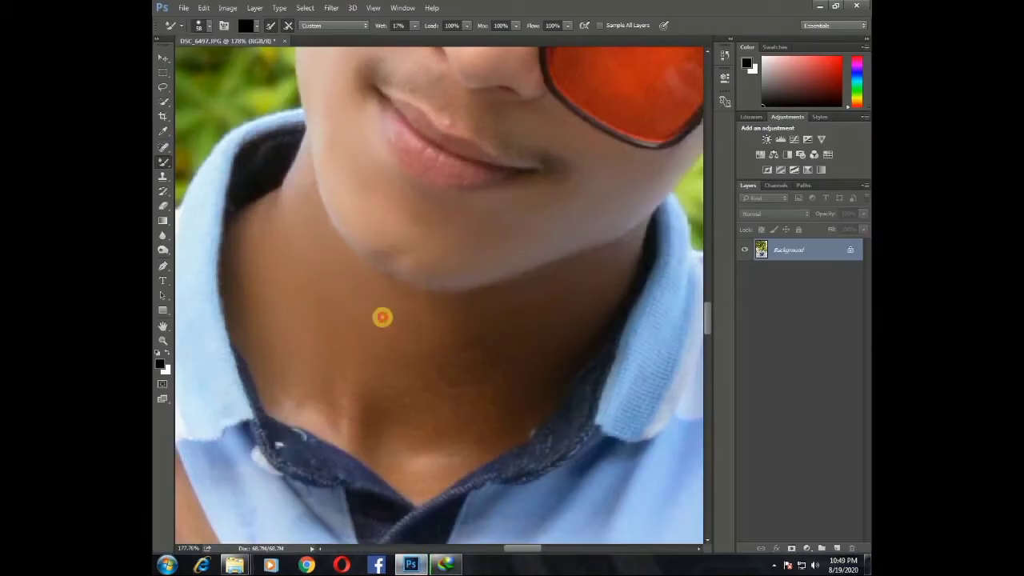
pyautogui.click(506, 360)
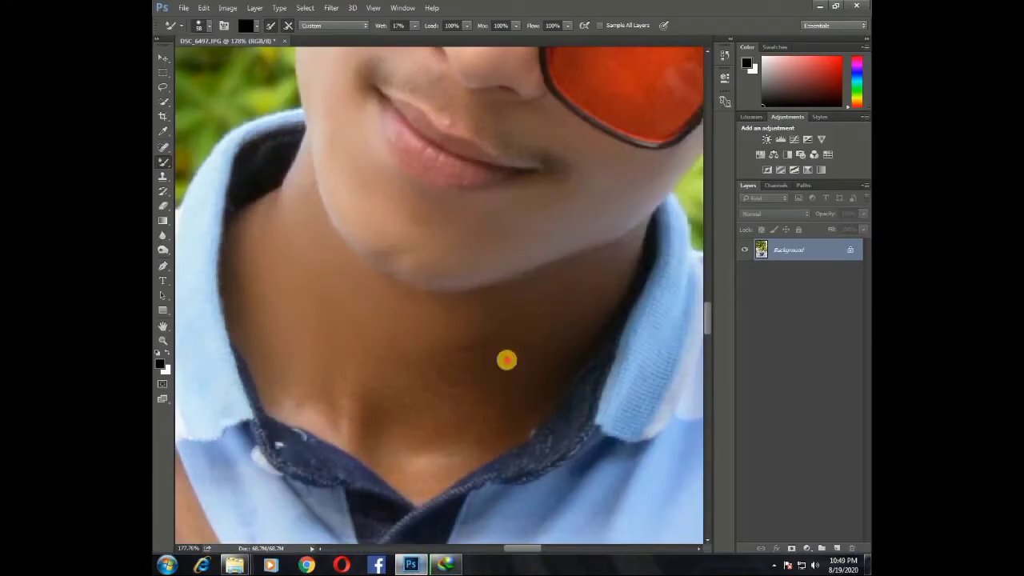
pyautogui.click(253, 258)
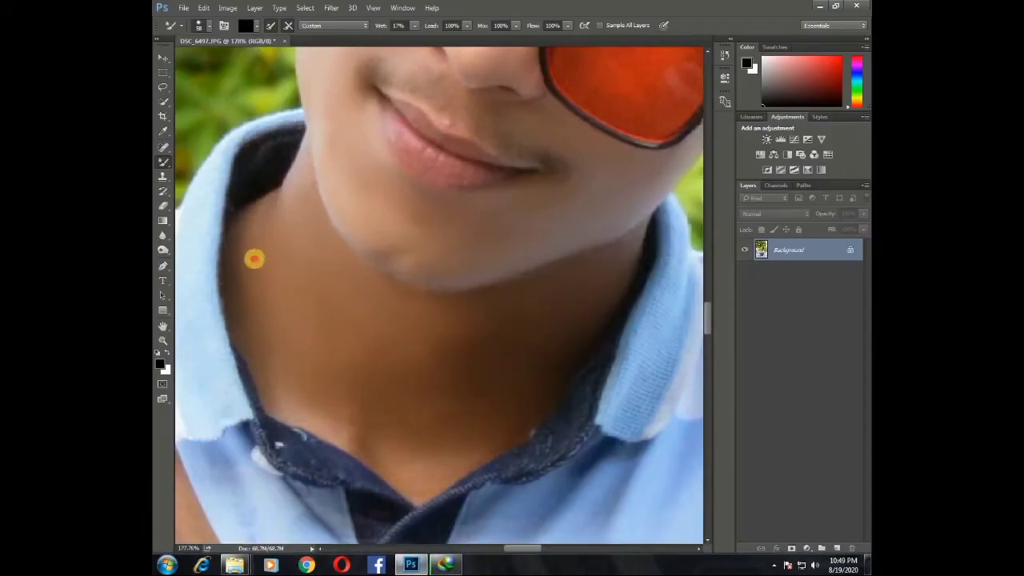
pyautogui.moveTo(359, 384); pyautogui.dragTo(407, 297)
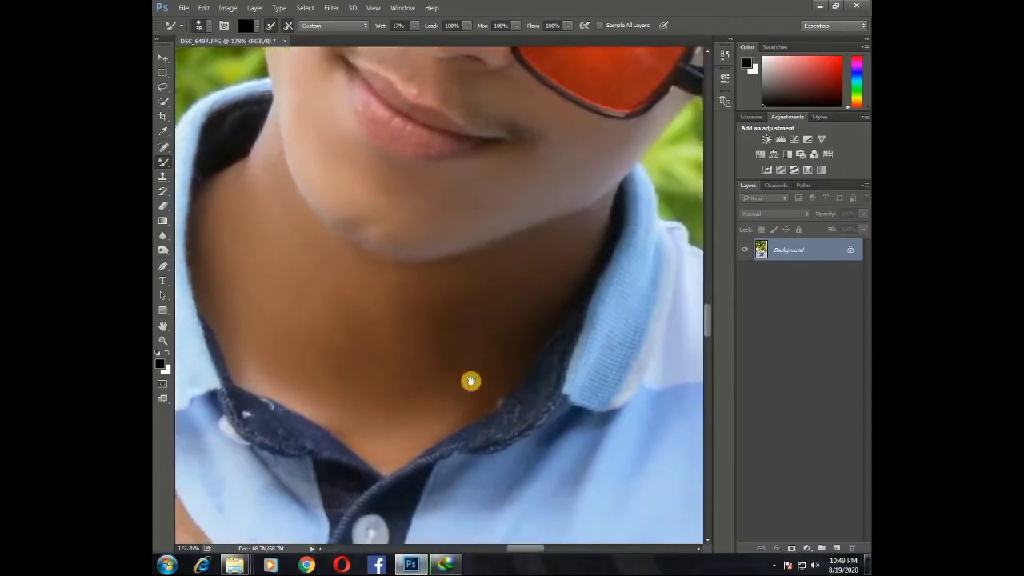
# Step: Enlarge the brush to 117 px and smooth the skin of the forearm in front of the shirt
pyautogui.scroll(-2, 520, 256)
pyautogui.rightClick(519, 256)
pyautogui.press('Escape')
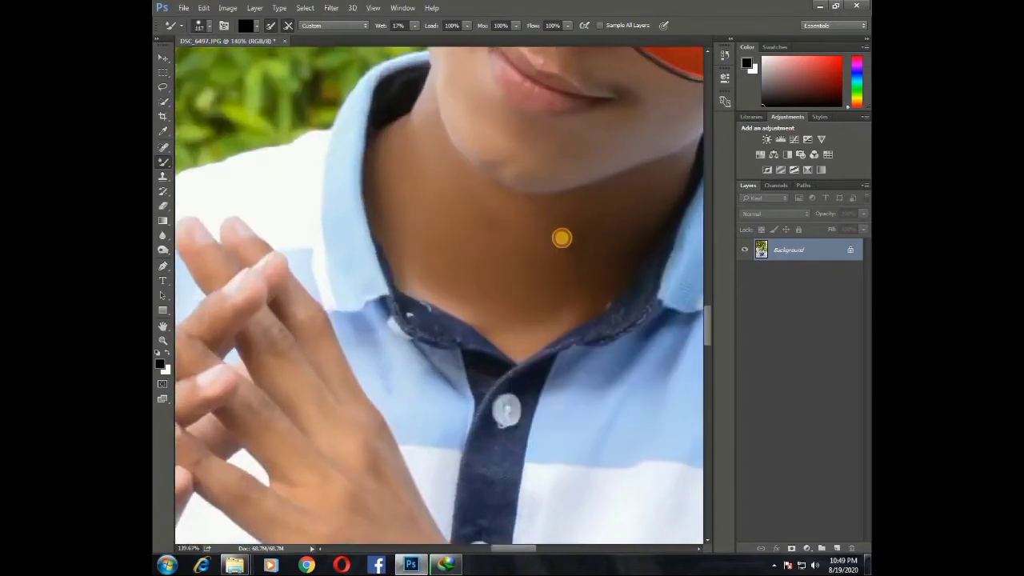
pyautogui.scroll(-10, 613, 240)
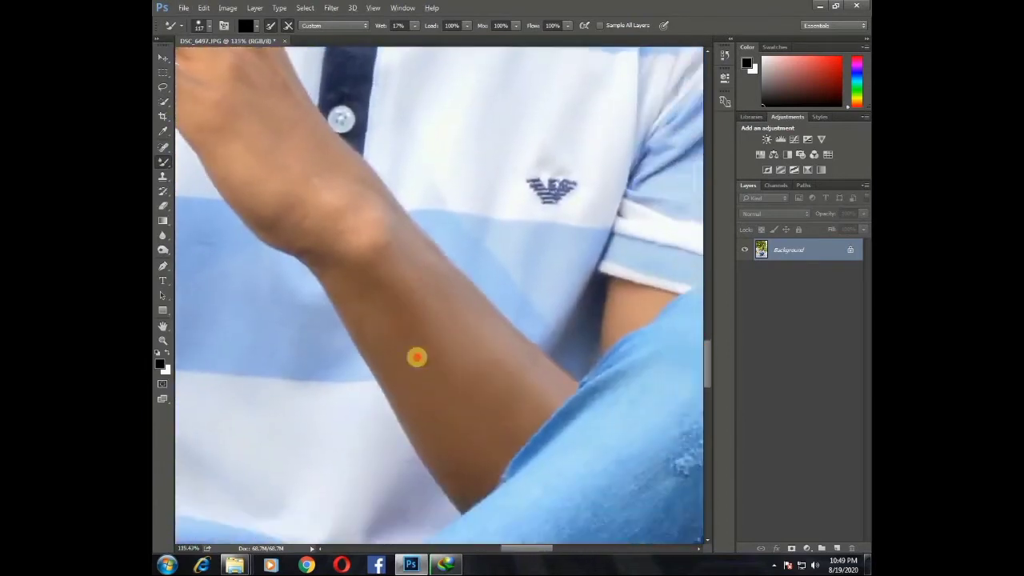
# Step: Reduce the brush to 68 px and smooth the skin of the other arm down to the elbow beside the jeans
pyautogui.scroll(3, 320, 212)
pyautogui.hscroll(-8, 354, 232)
pyautogui.rightClick(473, 244)
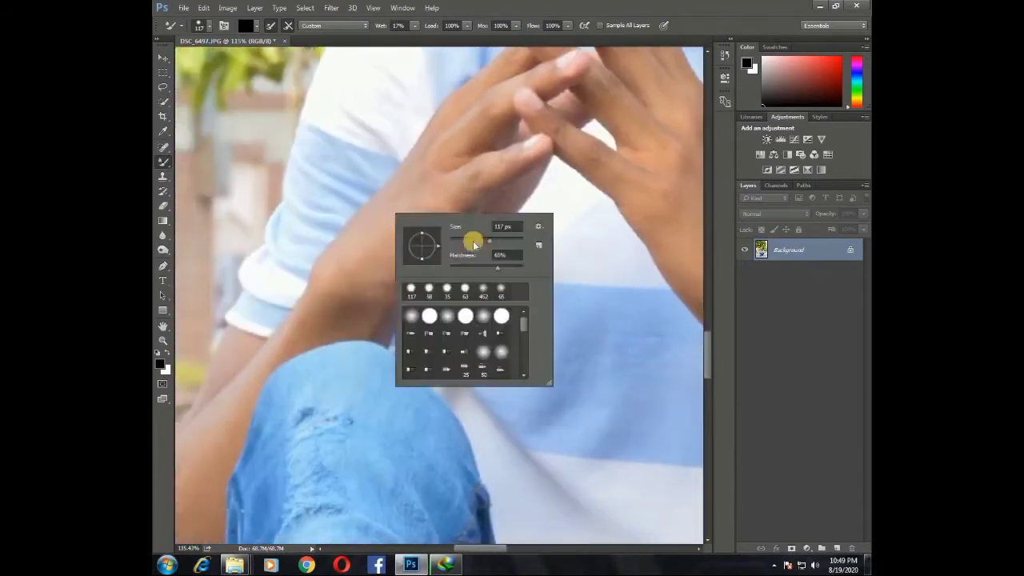
pyautogui.click(473, 243)
pyautogui.scroll(-10, 343, 280)
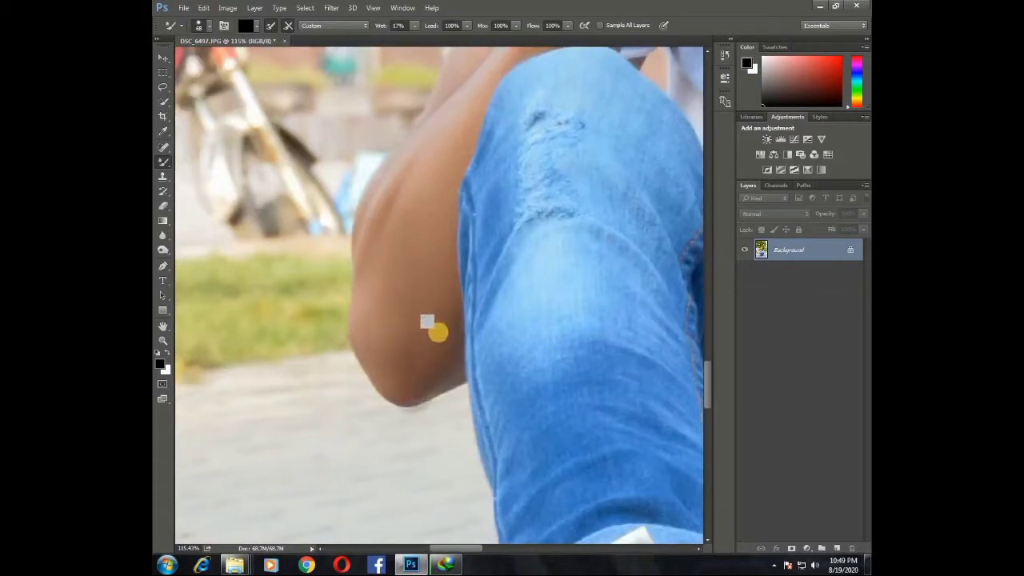
pyautogui.click(448, 144)
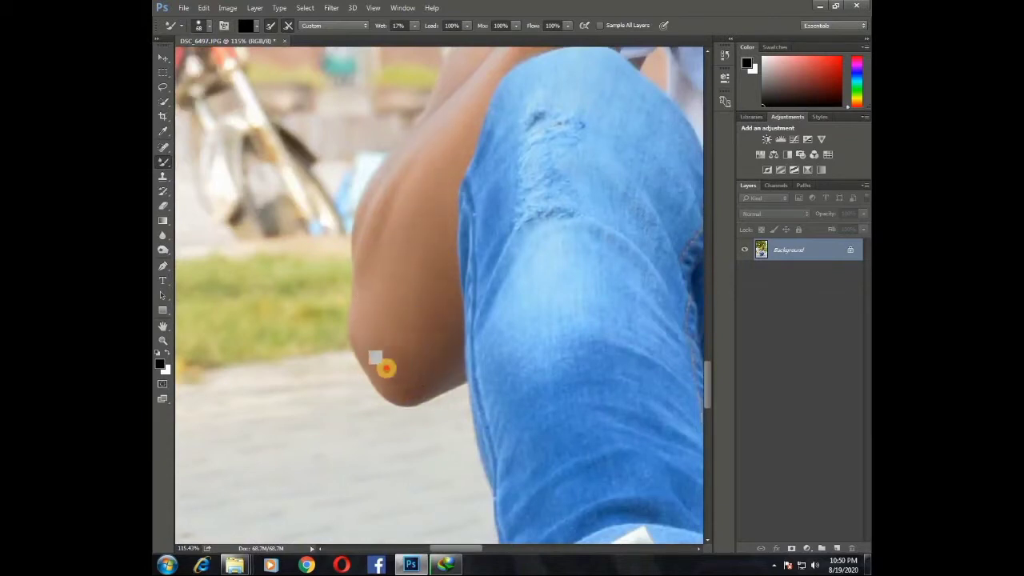
pyautogui.moveTo(458, 125); pyautogui.dragTo(389, 327)
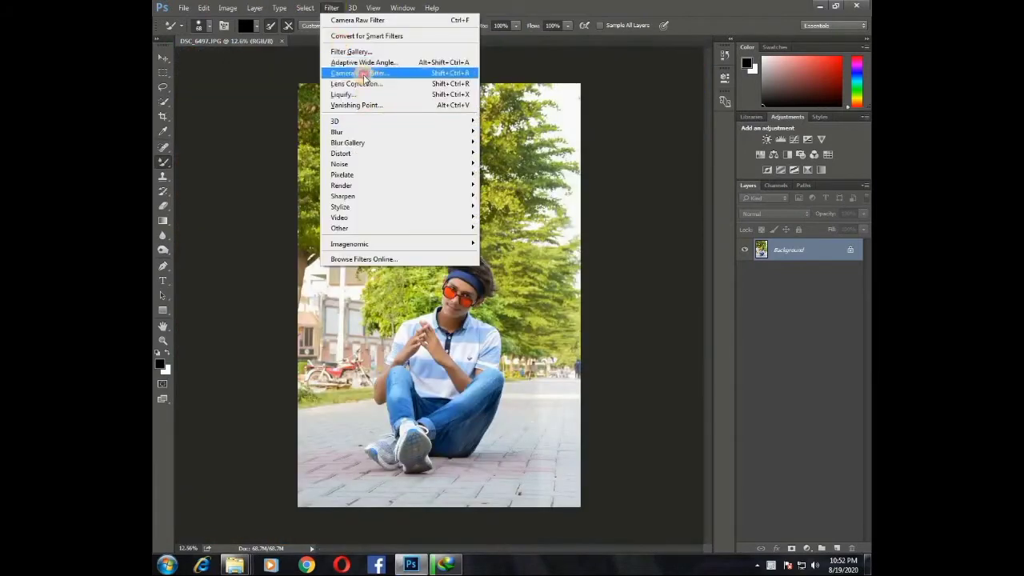
# Step: Open the Camera Raw filter's HSL hue adjustments and set Yellows to +43 and Greens to +69
pyautogui.click(372, 72)
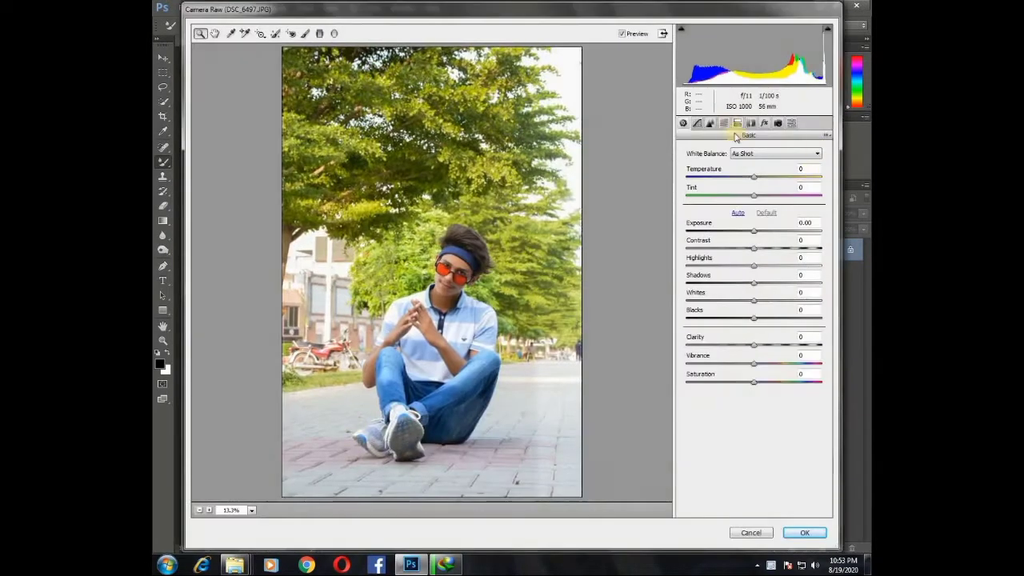
pyautogui.click(723, 123)
pyautogui.click(686, 167)
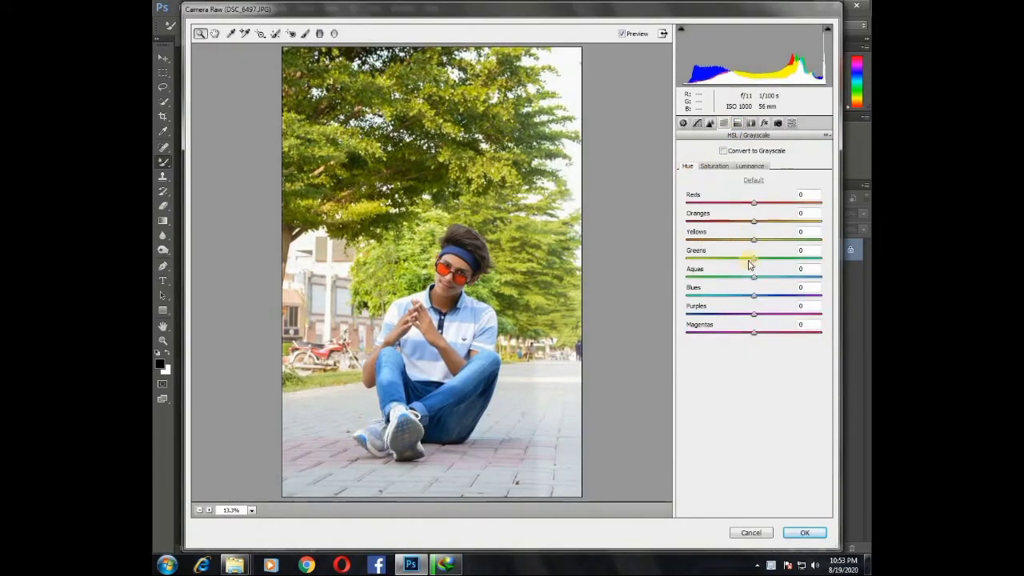
pyautogui.moveTo(731, 244); pyautogui.dragTo(684, 241)
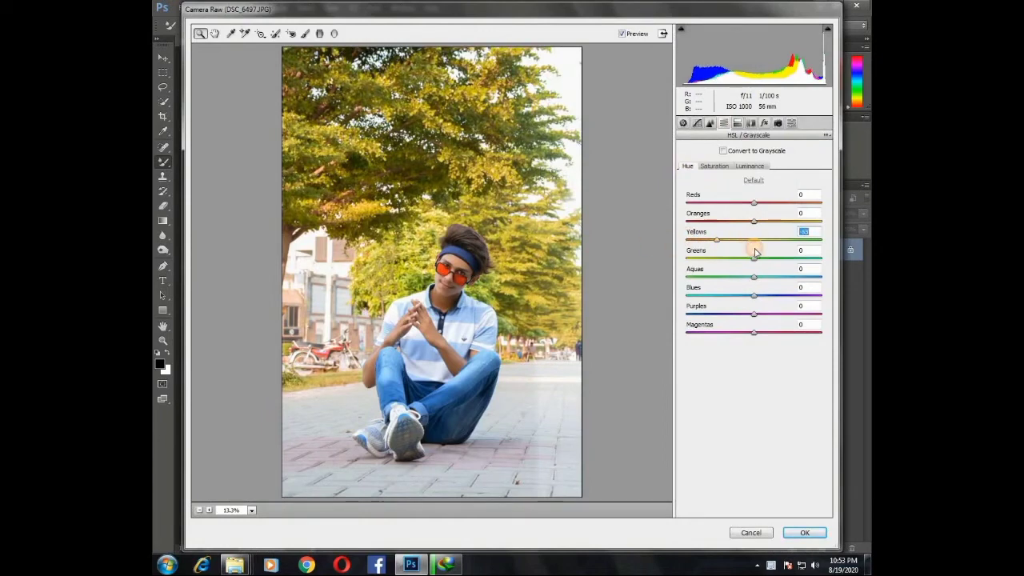
pyautogui.moveTo(764, 248); pyautogui.dragTo(801, 258)
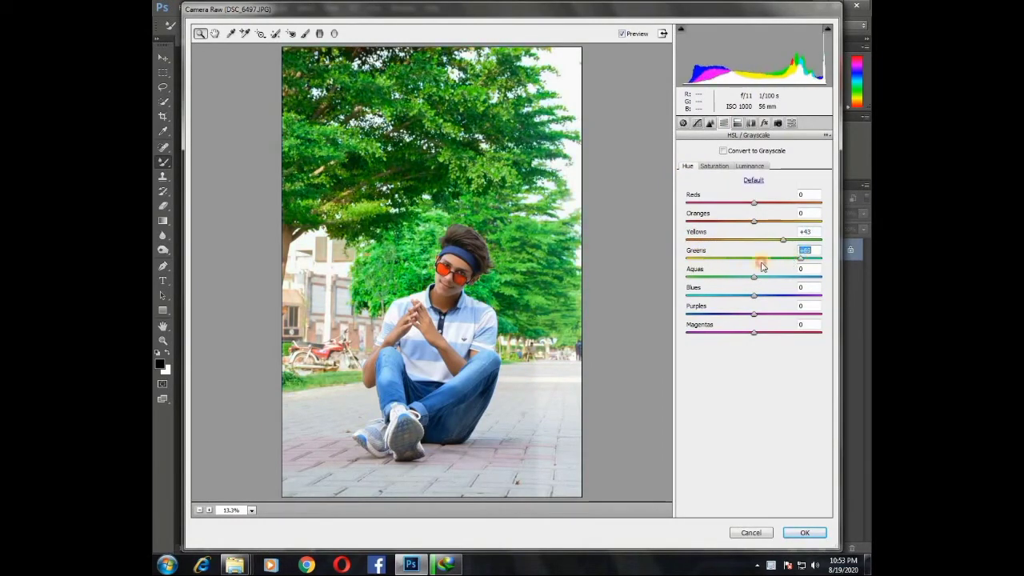
# Step: Set the Aquas hue to -6 and Blues to -45, shift Purples strongly negative, and apply the filter
pyautogui.moveTo(687, 278)
pyautogui.mouseDown()
pyautogui.moveTo(773, 282)
pyautogui.moveTo(709, 293)
pyautogui.moveTo(802, 293)
pyautogui.moveTo(693, 293)
pyautogui.mouseUp()
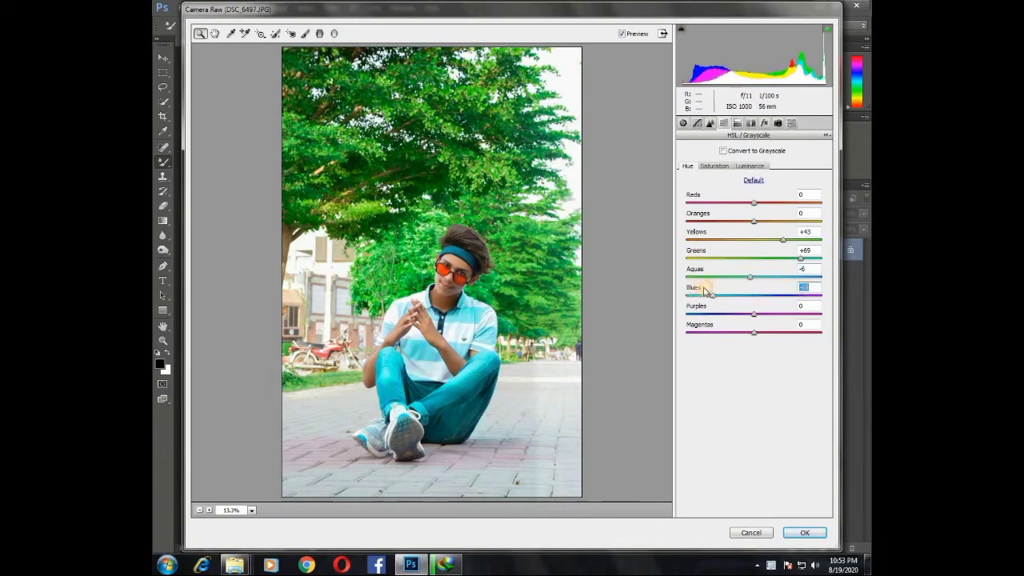
pyautogui.moveTo(754, 314); pyautogui.dragTo(700, 318)
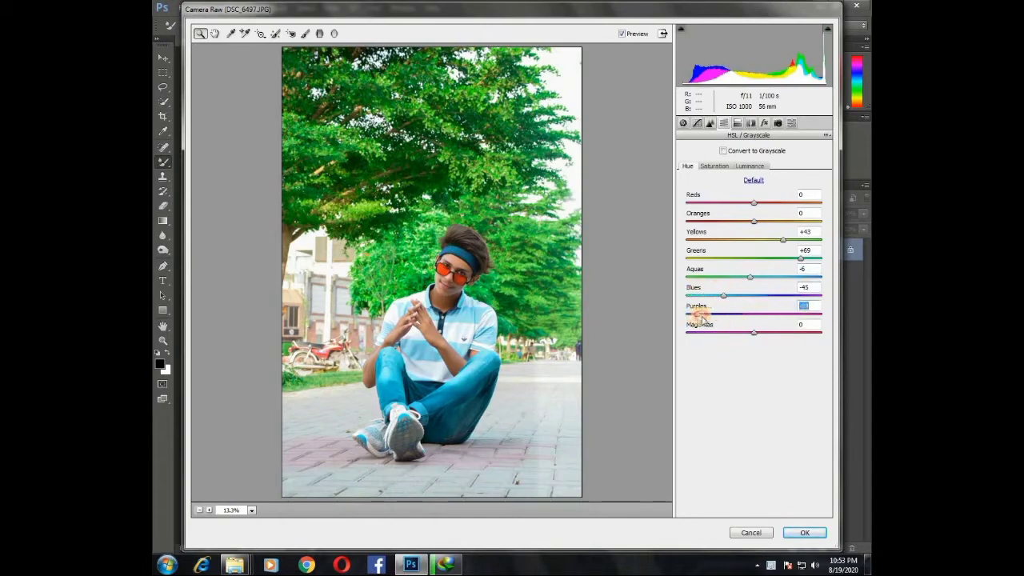
pyautogui.click(804, 533)
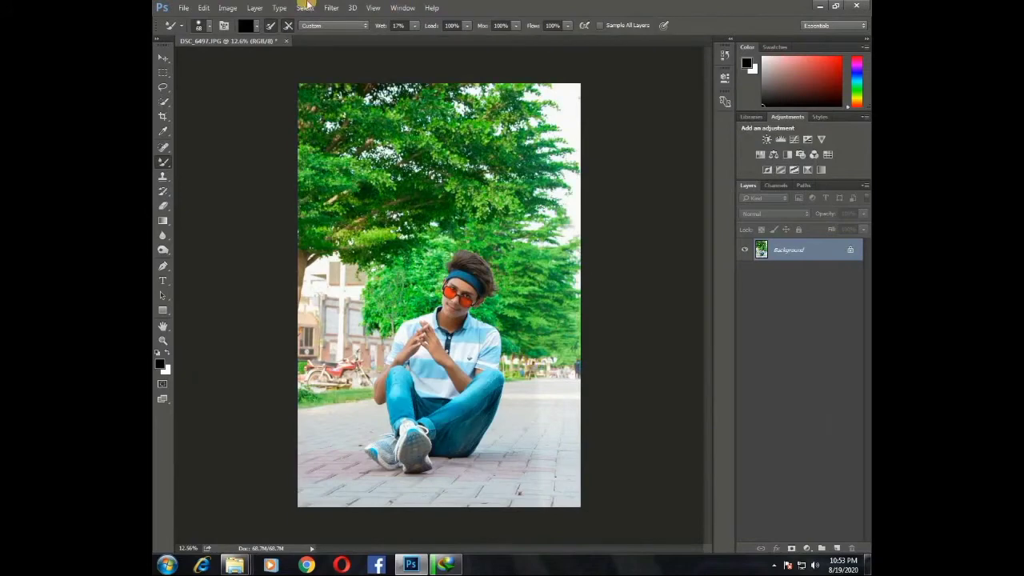
# Step: Set the Camera Raw HSL saturation to Yellows +49, Greens +64, Aquas +71 and Blues +76, raise the Oranges luminance, and apply the filter
pyautogui.click(331, 7)
pyautogui.click(356, 94)
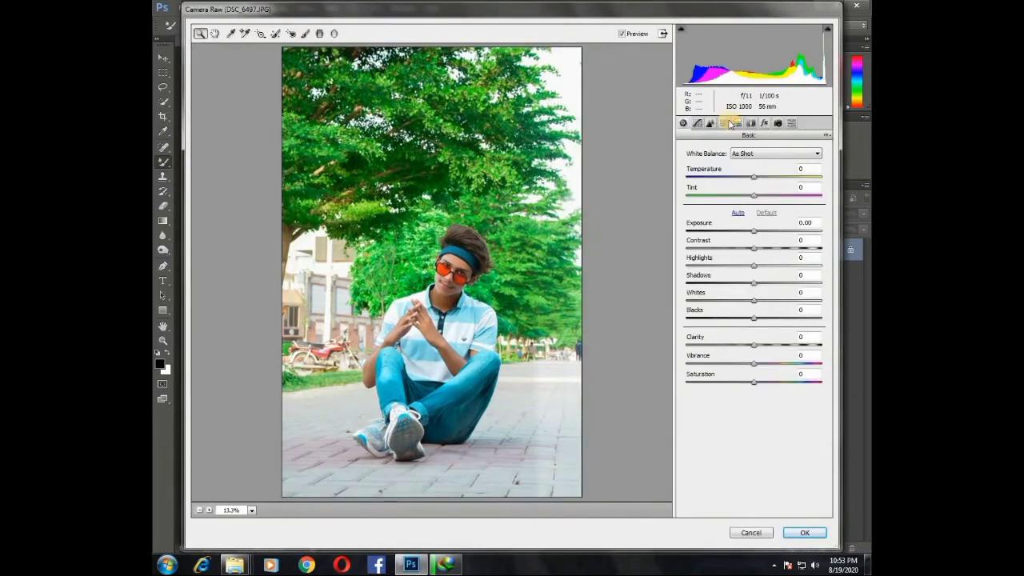
pyautogui.click(723, 122)
pyautogui.click(708, 168)
pyautogui.moveTo(812, 296); pyautogui.dragTo(800, 263)
pyautogui.click(804, 277)
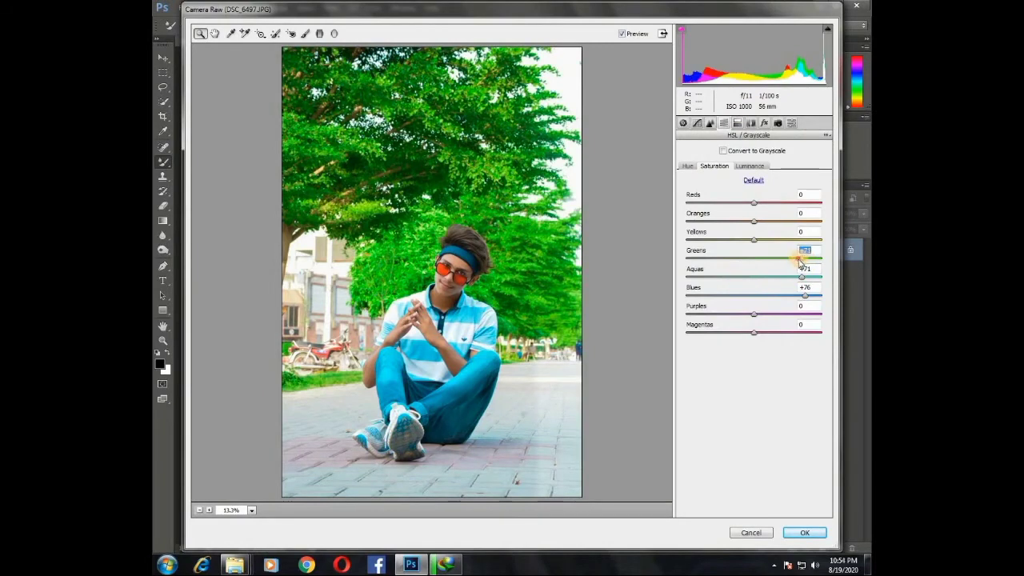
pyautogui.click(752, 167)
pyautogui.click(781, 221)
pyautogui.click(714, 166)
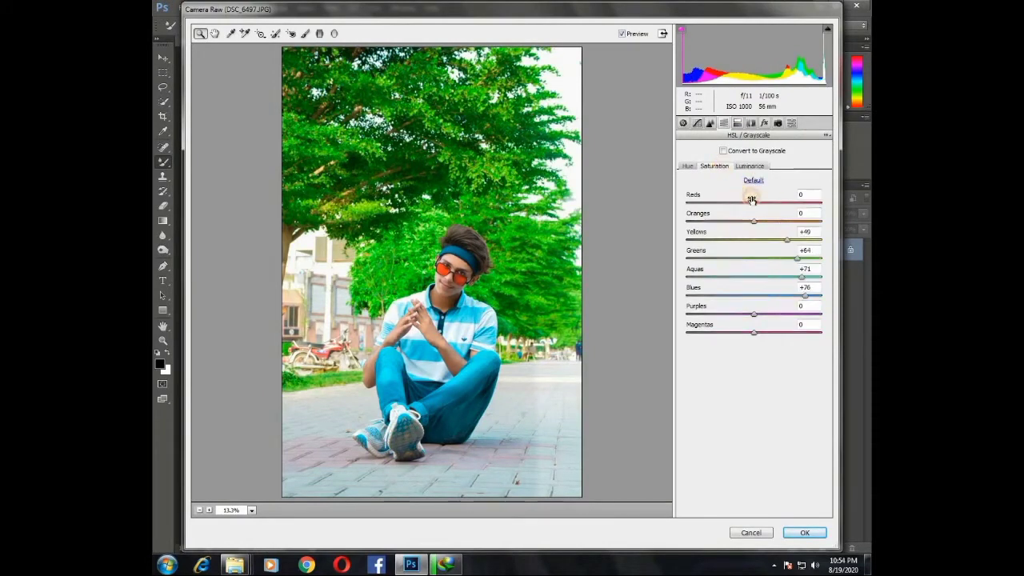
pyautogui.click(805, 532)
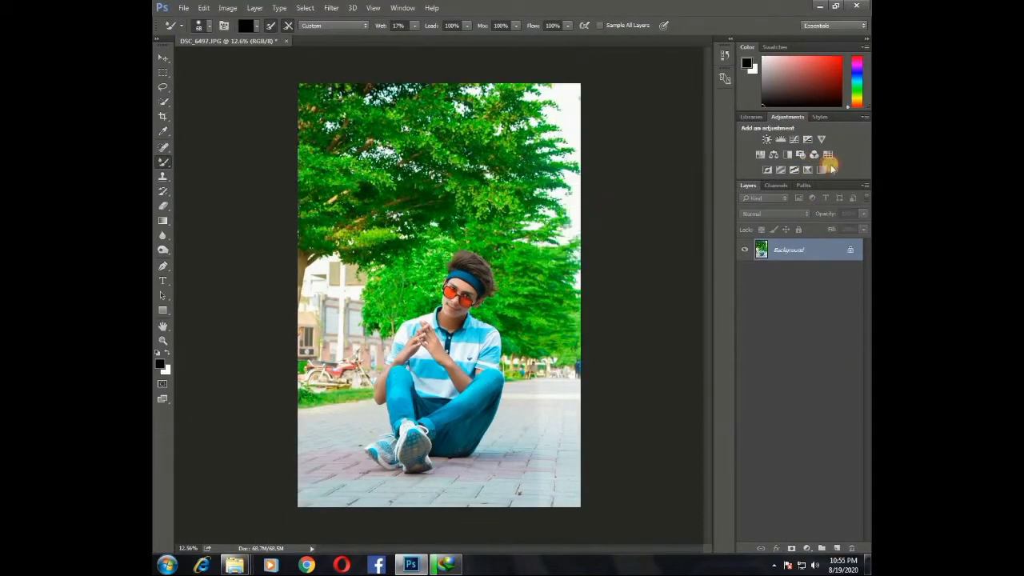
# Step: Add a Selective Color adjustment in Absolute mode and set the Whites to Cyan +28, Magenta -9 and Yellow +17
pyautogui.click(803, 173)
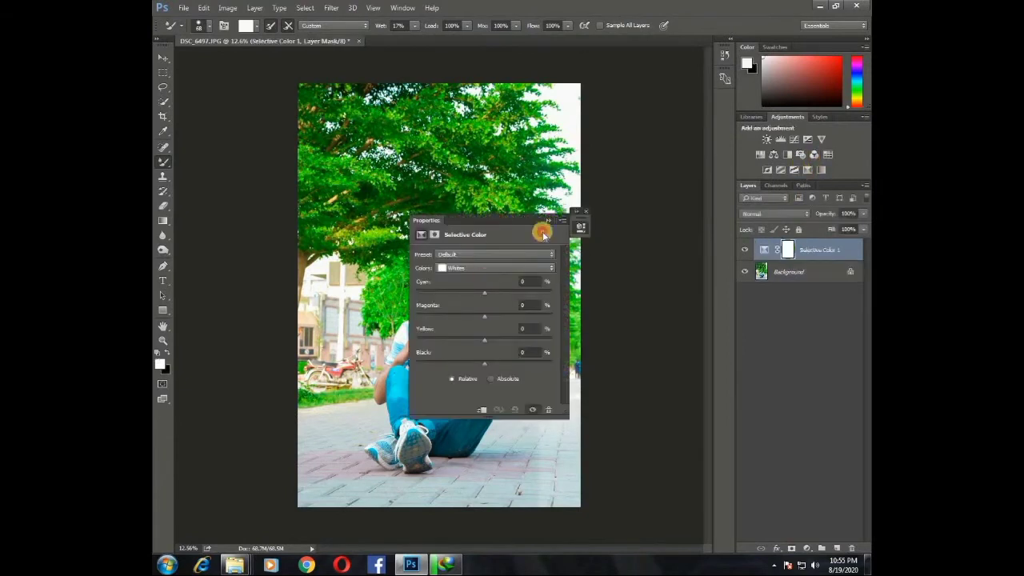
pyautogui.moveTo(542, 231); pyautogui.dragTo(723, 256)
pyautogui.click(676, 398)
pyautogui.moveTo(669, 311); pyautogui.dragTo(686, 358)
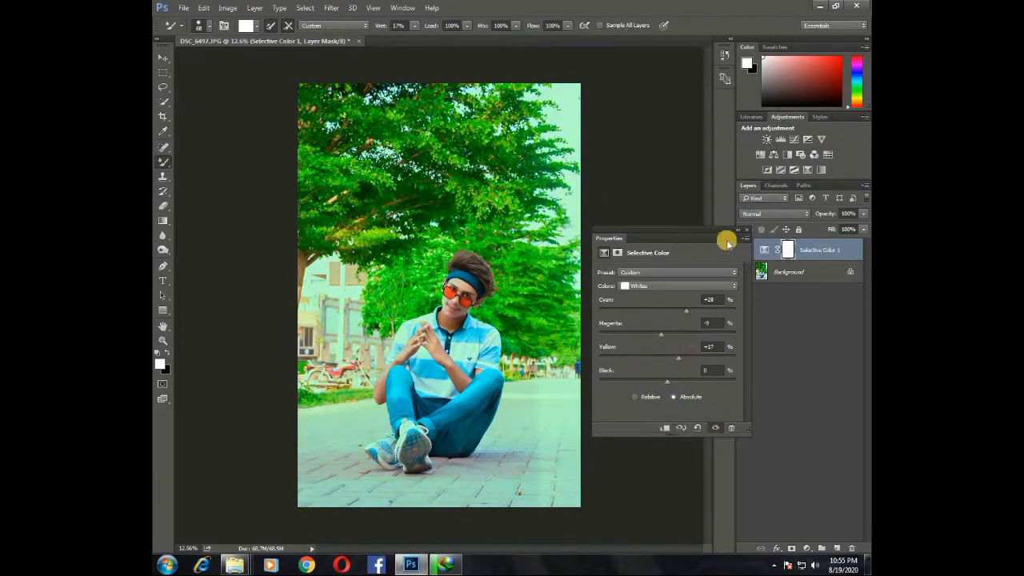
pyautogui.click(746, 230)
# Step: Paint black over the face on the Selective Color mask with a soft 96 px Brush to remove the tint from the skin
pyautogui.rightClick(163, 161)
pyautogui.click(210, 155)
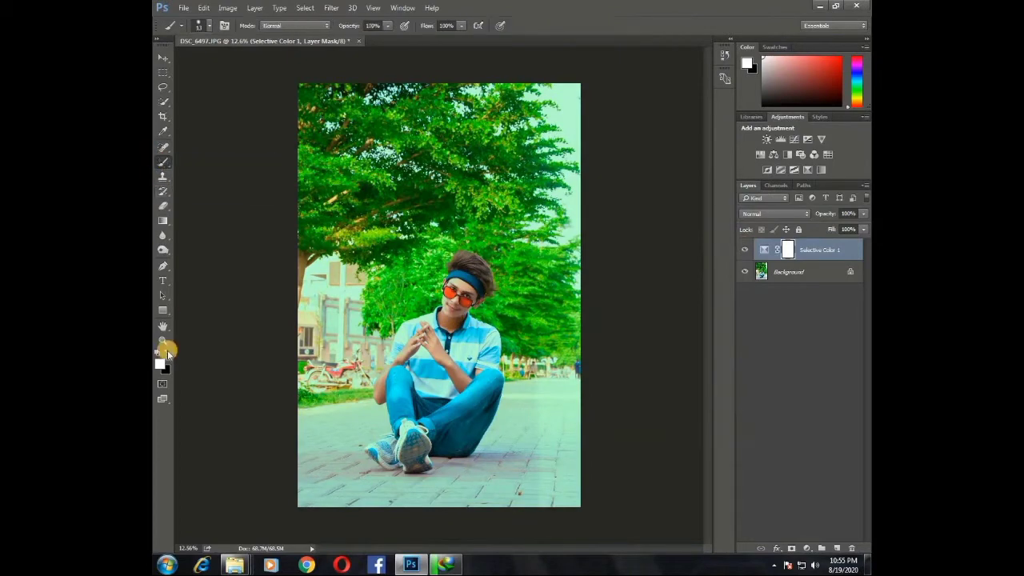
pyautogui.click(168, 349)
pyautogui.scroll(10, 466, 290)
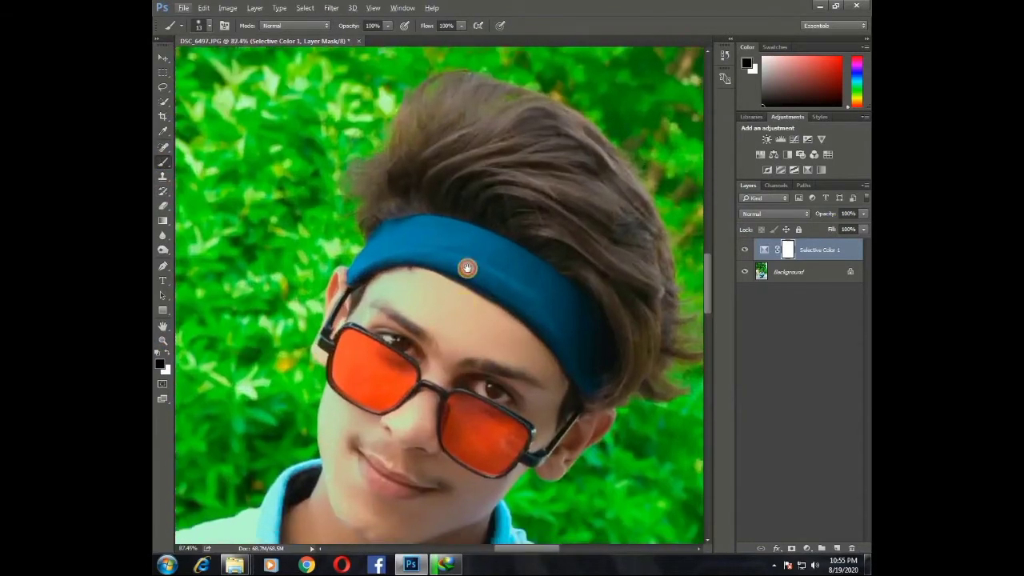
pyautogui.moveTo(467, 269); pyautogui.dragTo(465, 184)
pyautogui.rightClick(472, 263)
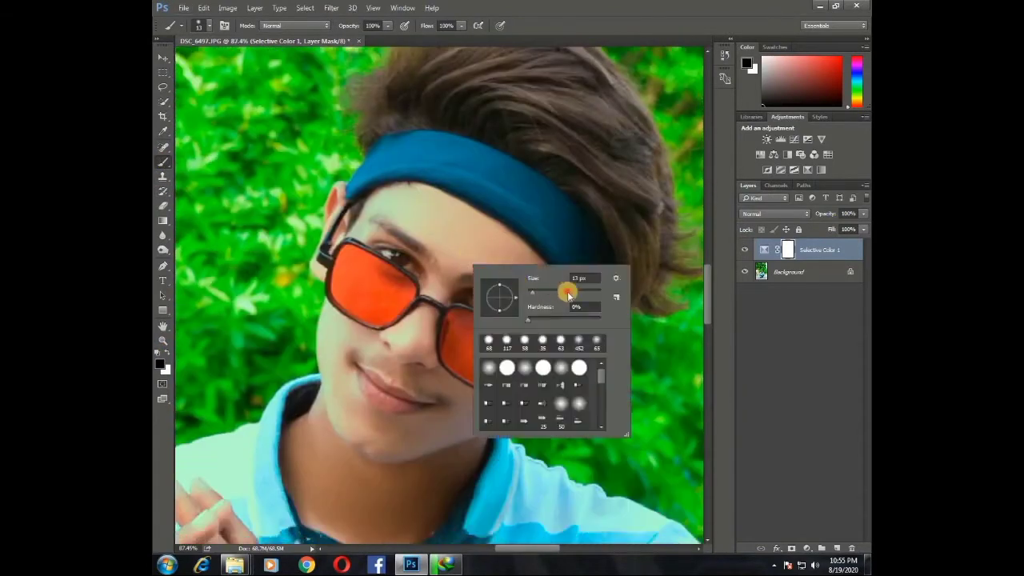
pyautogui.click(567, 292)
pyautogui.click(461, 249)
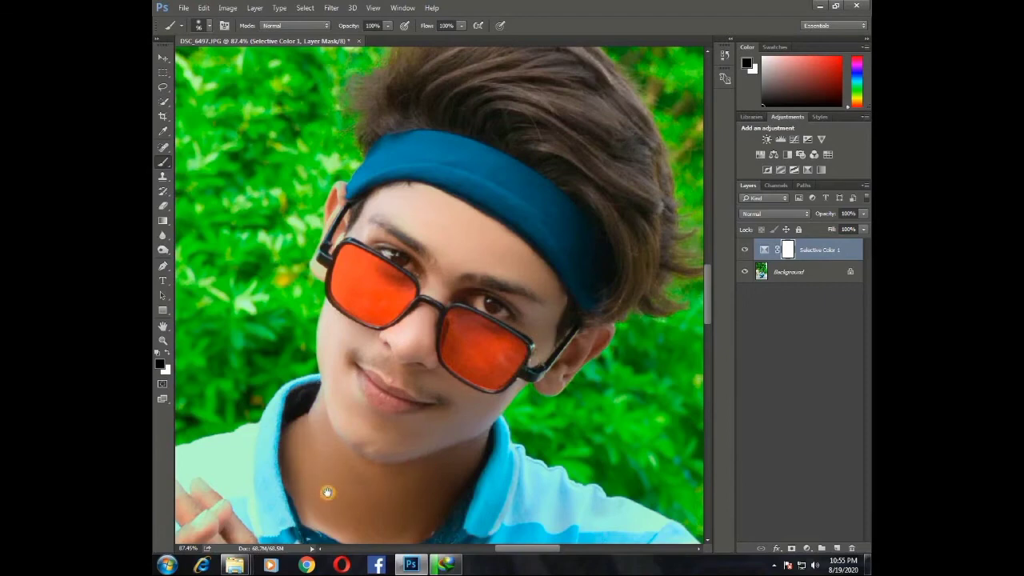
# Step: Resize the brush and mask the Selective Color tint off the hands, forearms and elbow
pyautogui.moveTo(327, 488); pyautogui.dragTo(539, 267)
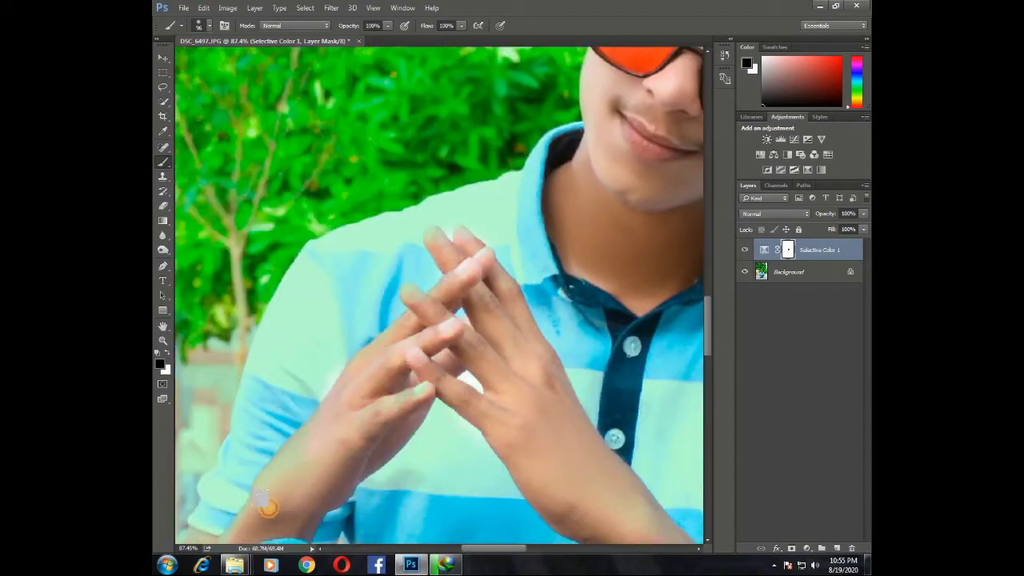
pyautogui.moveTo(286, 467); pyautogui.dragTo(581, 169)
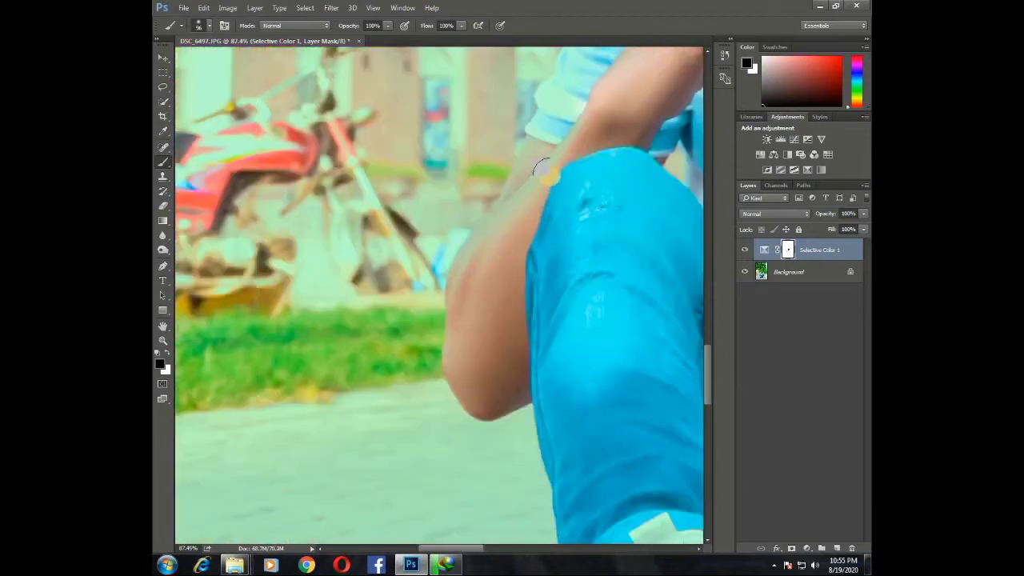
pyautogui.rightClick(536, 182)
pyautogui.press('Escape')
pyautogui.rightClick(551, 175)
pyautogui.write('100')
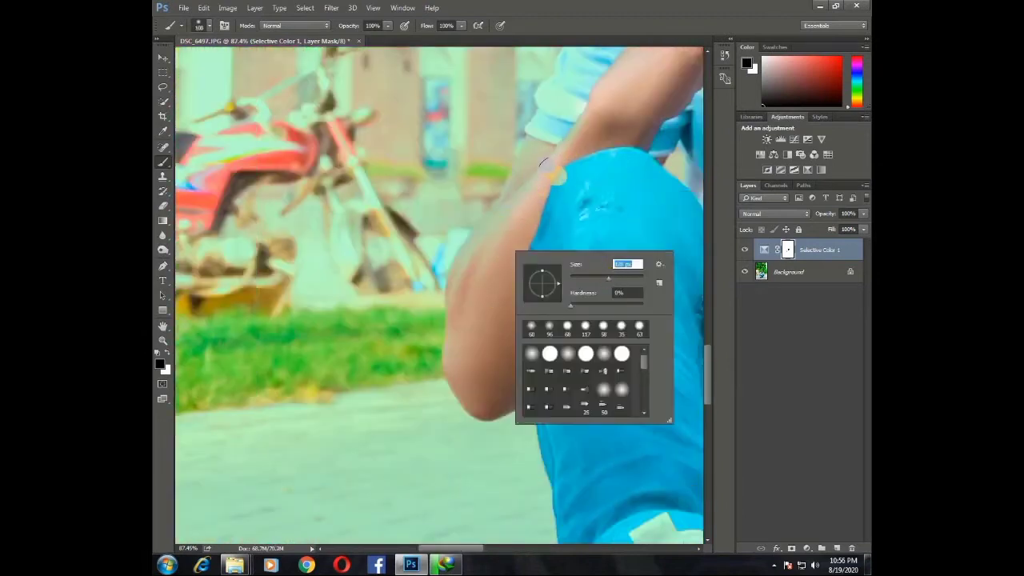
pyautogui.press('Return')
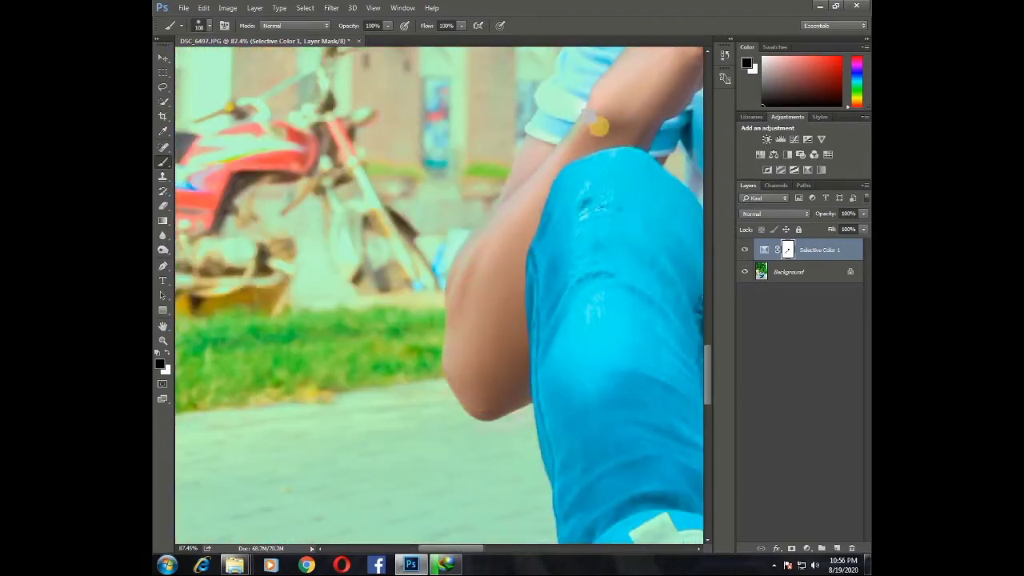
pyautogui.moveTo(625, 100); pyautogui.dragTo(452, 178)
# Step: Flatten the image to merge the Selective Color adjustment into the background
pyautogui.scroll(-8, 440, 252)
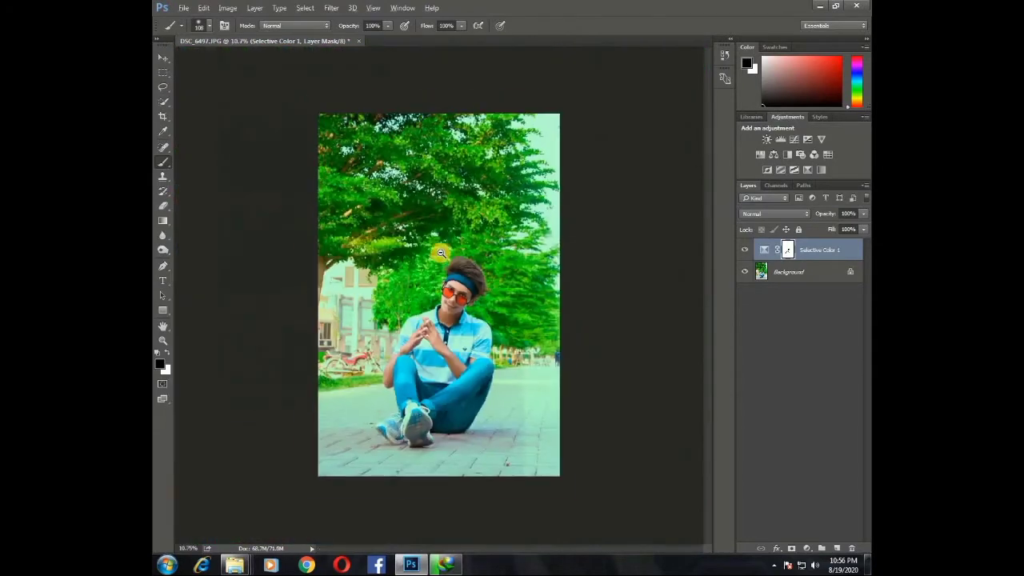
pyautogui.scroll(1, 440, 252)
pyautogui.rightClick(749, 274)
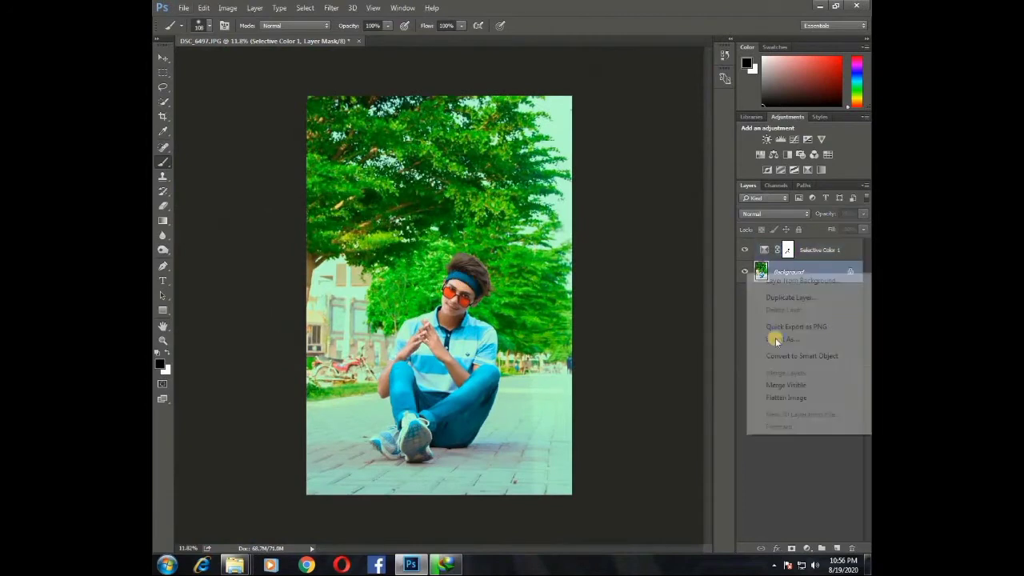
pyautogui.click(754, 394)
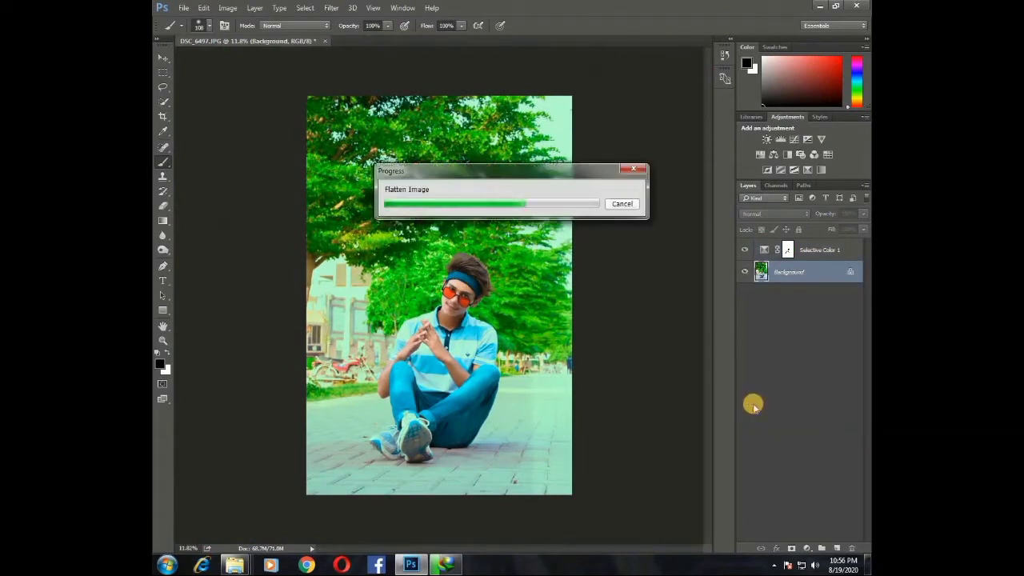
# Step: Apply Camera Raw with Exposure +0.15, Contrast +5, Highlights -27, Shadows -33, Whites -20, Blacks -13 and Clarity +14
pyautogui.click(332, 7)
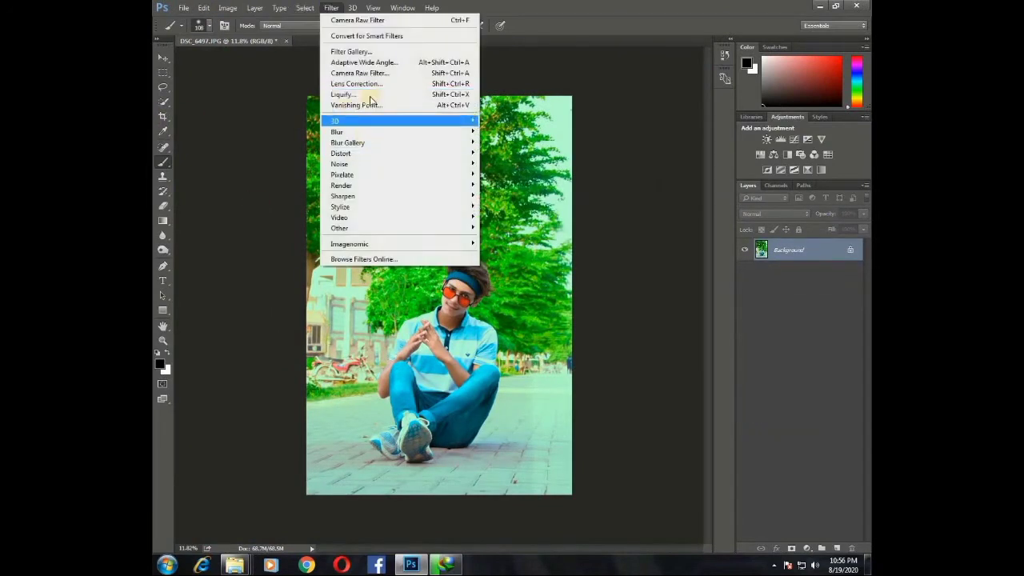
pyautogui.click(376, 73)
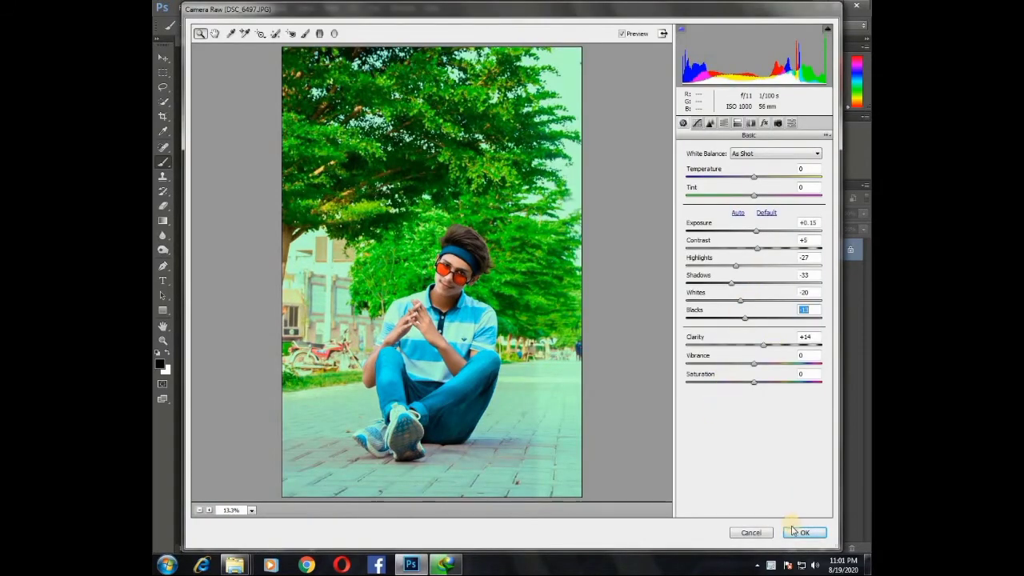
pyautogui.click(803, 532)
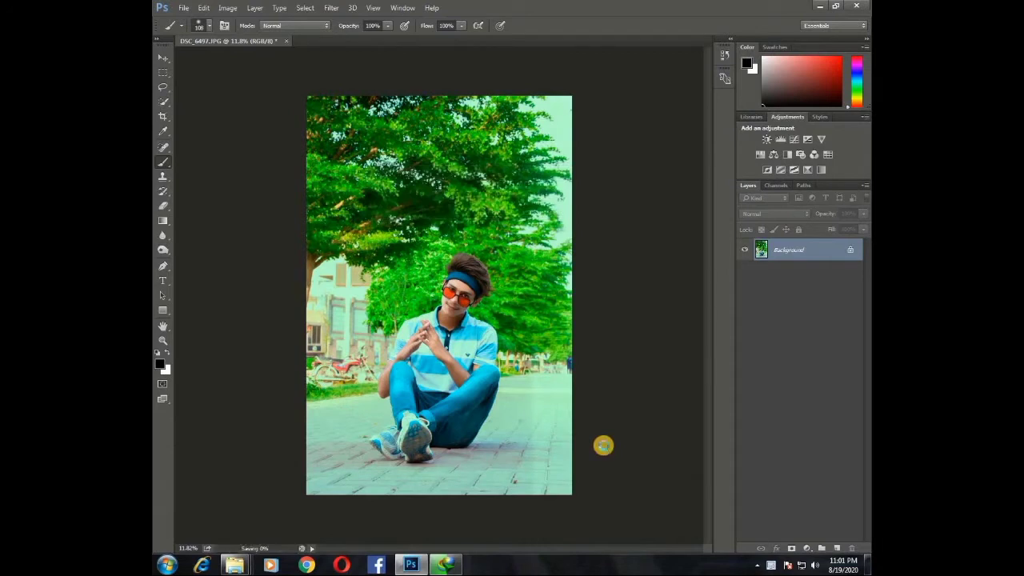
# Step: Open the Camera Raw filter's HSL hue adjustments and shift the Greens and Aquas positively to turn the foliage teal
pyautogui.click(332, 8)
pyautogui.click(366, 71)
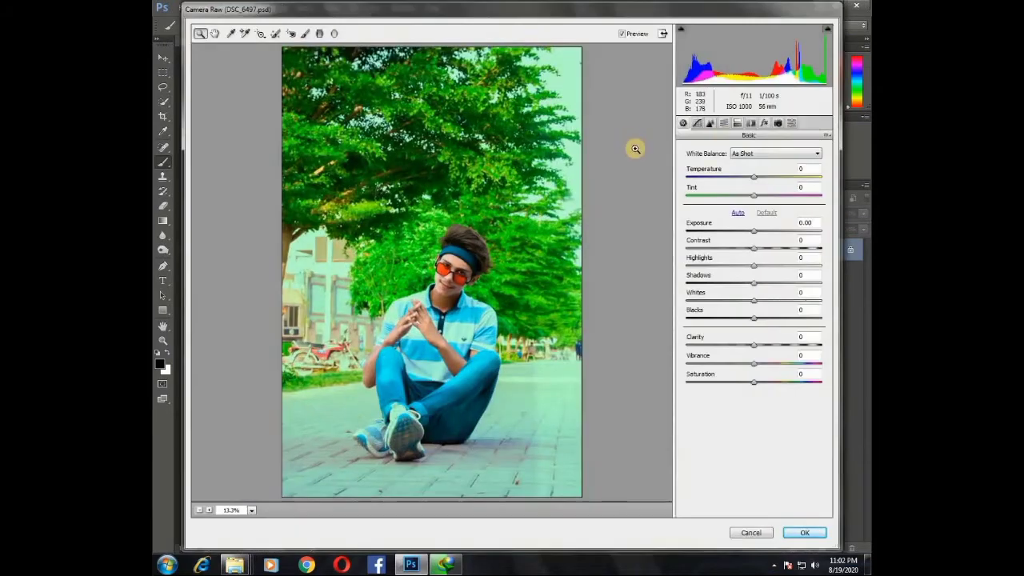
pyautogui.click(777, 124)
pyautogui.click(715, 170)
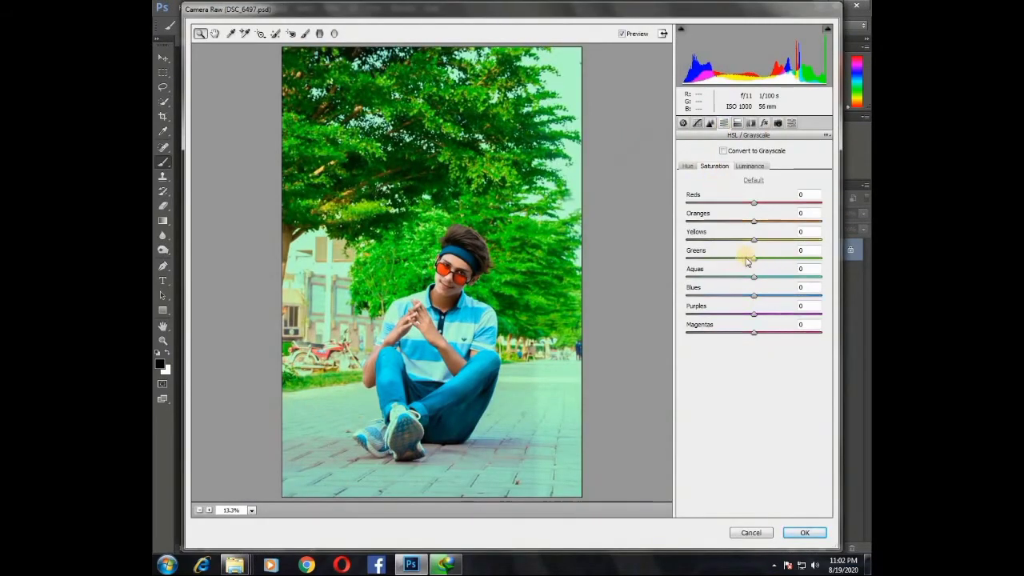
pyautogui.click(687, 166)
pyautogui.moveTo(754, 258); pyautogui.dragTo(802, 276)
pyautogui.moveTo(733, 282); pyautogui.dragTo(789, 293)
# Step: Set the Aquas saturation to +59 and Blues to +53, raise the Reds saturation and Oranges luminance, and apply the filter
pyautogui.click(728, 166)
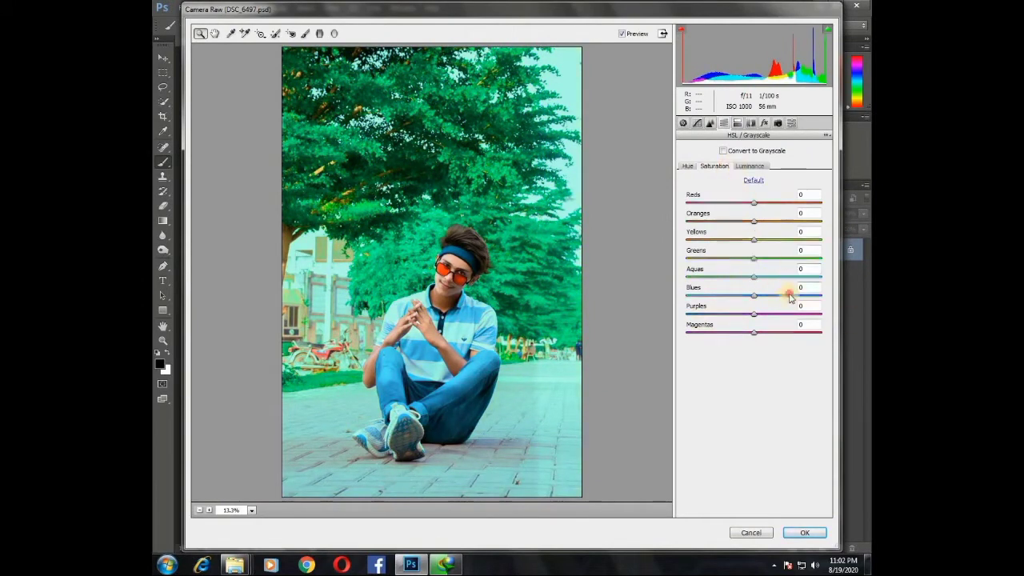
pyautogui.click(750, 166)
pyautogui.moveTo(753, 221); pyautogui.dragTo(776, 226)
pyautogui.click(717, 167)
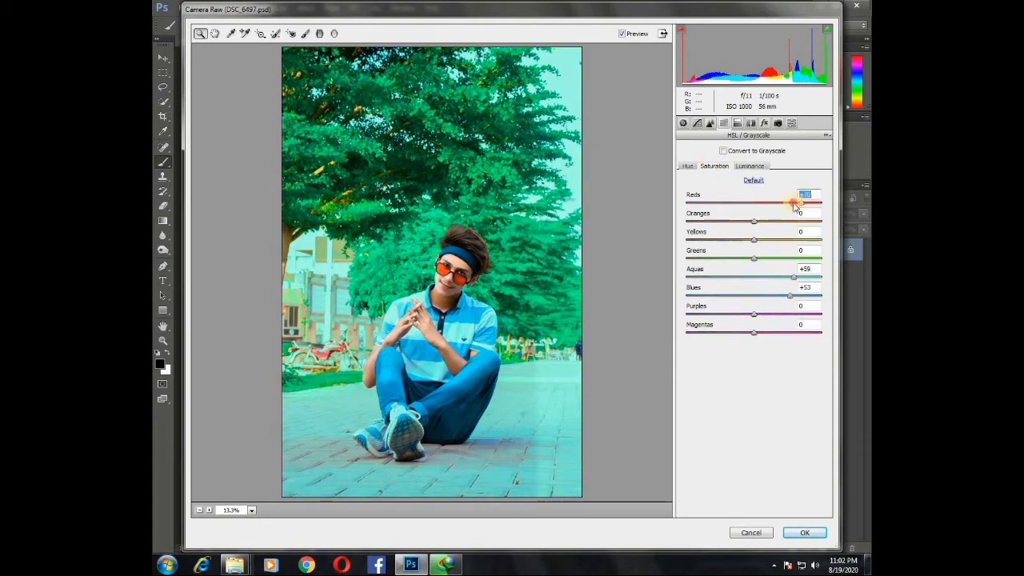
pyautogui.click(806, 532)
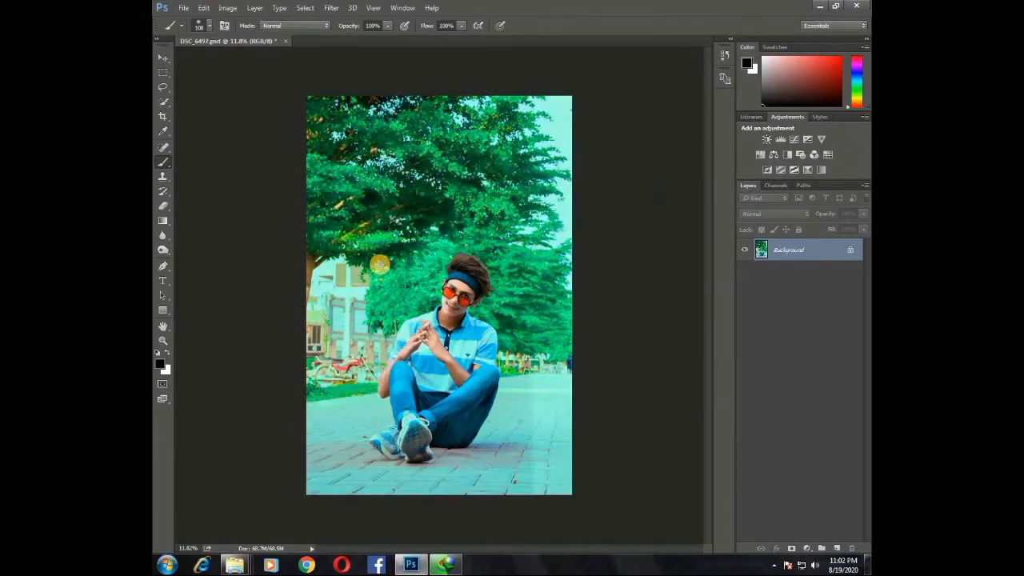
# Step: Set the background colour to a bright red
pyautogui.click(166, 369)
pyautogui.moveTo(502, 152); pyautogui.dragTo(533, 140)
pyautogui.click(610, 140)
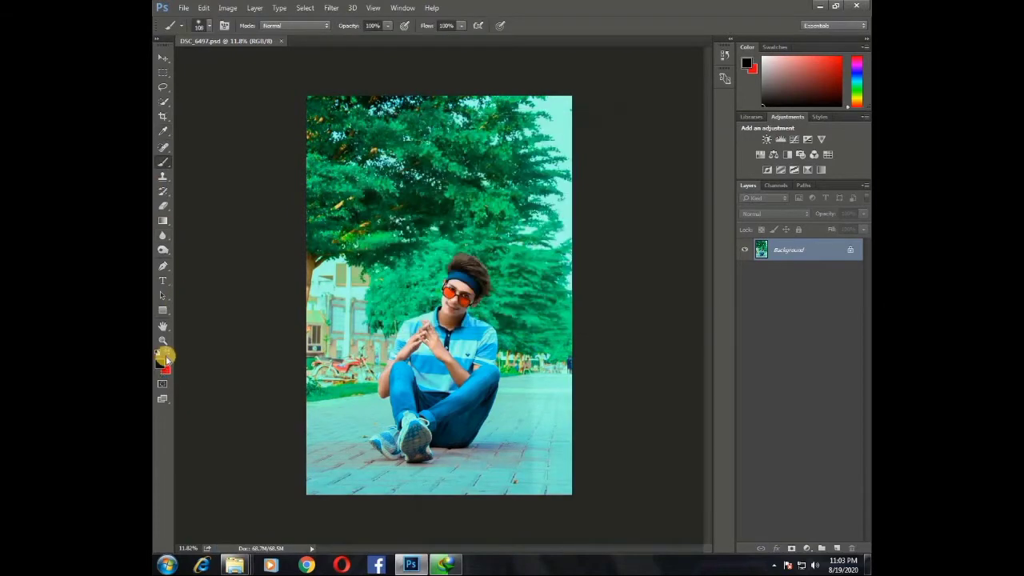
# Step: Set up the Eraser for the lips with 10% opacity, a larger tip and reduced hardness
pyautogui.click(163, 340)
pyautogui.moveTo(450, 285); pyautogui.dragTo(484, 330)
pyautogui.click(162, 205)
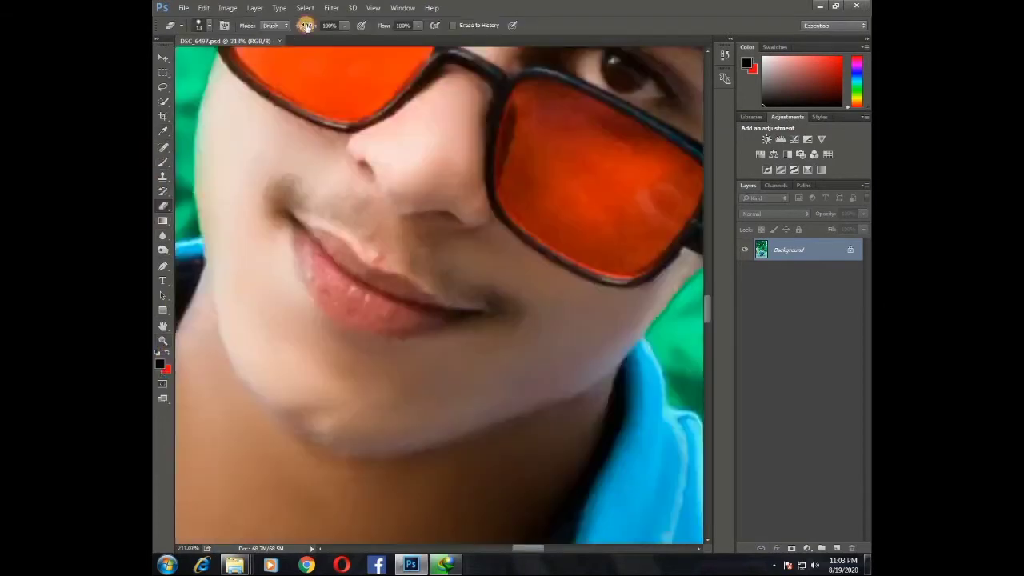
pyautogui.click(327, 24)
pyautogui.write('10')
pyautogui.rightClick(359, 294)
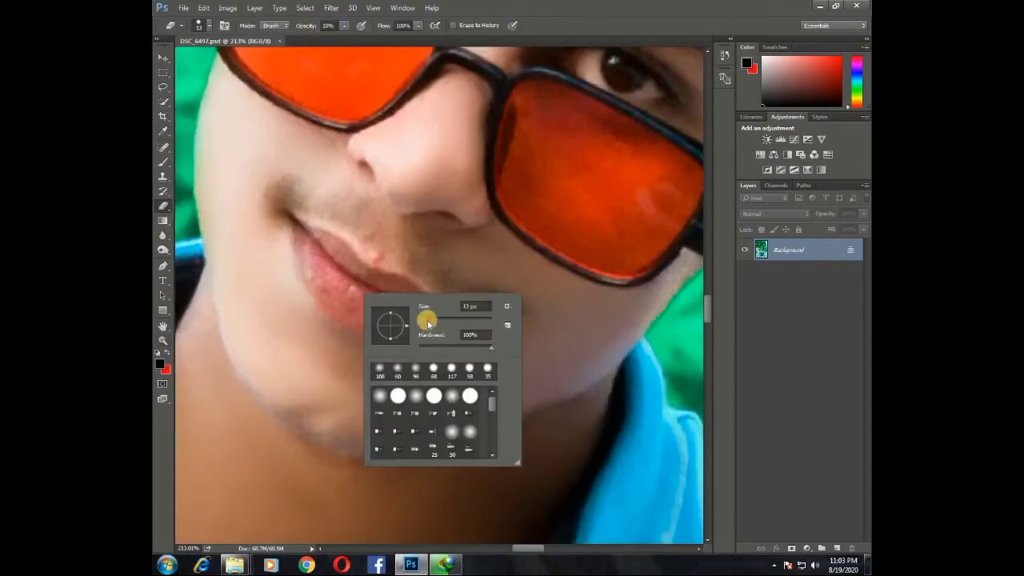
pyautogui.click(427, 320)
pyautogui.click(433, 348)
# Step: Tint the lips red by brushing over them with the low-opacity Eraser
pyautogui.click(306, 241)
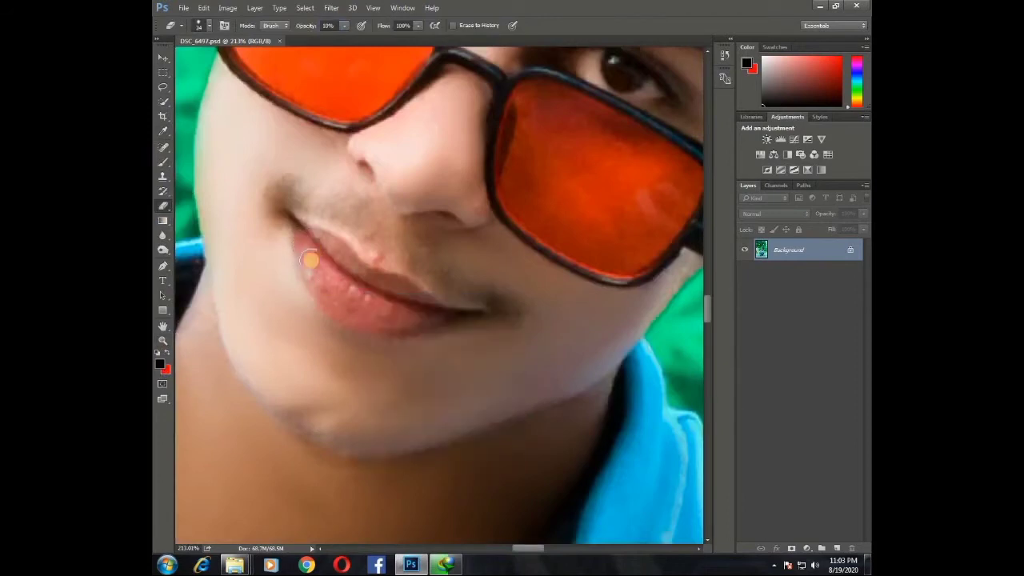
pyautogui.moveTo(311, 260); pyautogui.dragTo(329, 320)
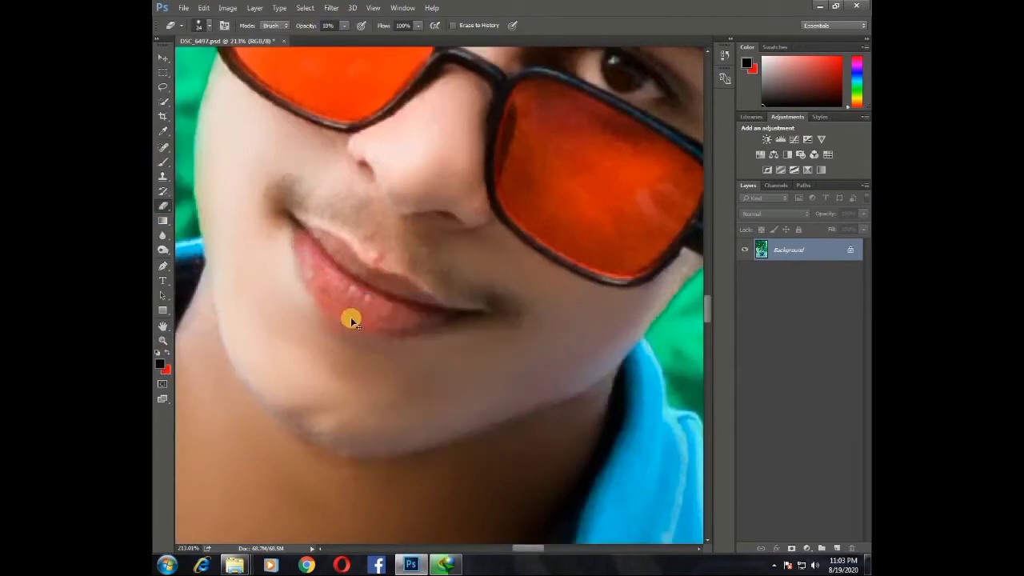
pyautogui.moveTo(305, 248)
pyautogui.mouseDown()
pyautogui.moveTo(331, 302)
pyautogui.moveTo(355, 318)
pyautogui.moveTo(429, 315)
pyautogui.moveTo(302, 236)
pyautogui.moveTo(397, 307)
pyautogui.moveTo(430, 316)
pyautogui.moveTo(400, 313)
pyautogui.mouseUp()
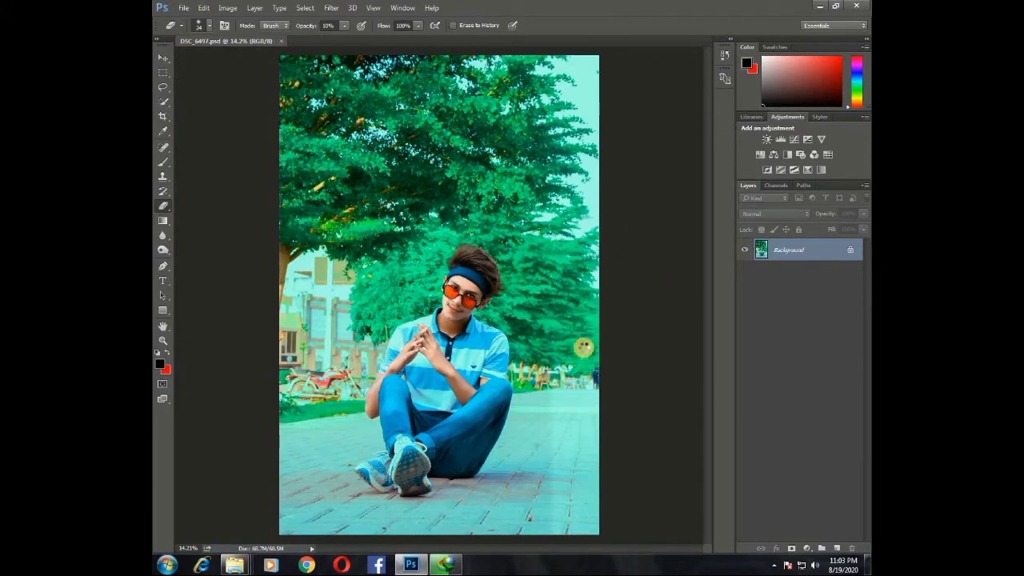
# Step: In Camera Raw, set Exposure to +0.10 and Temperature to -8, raise Tint slightly, apply the filter and save the document
pyautogui.hotkey('ctrl', 'shift', 'a')
pyautogui.click(724, 123)
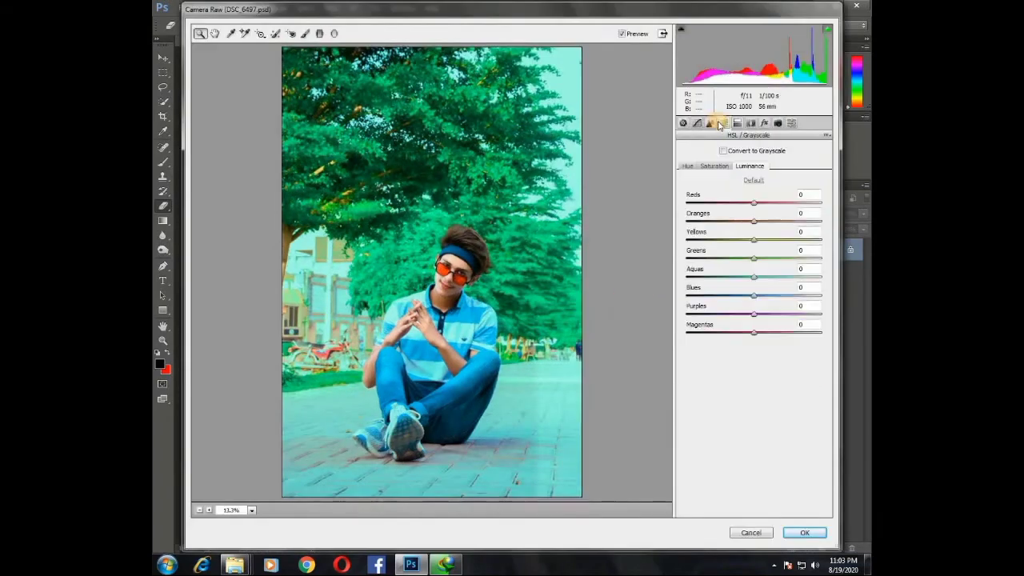
pyautogui.click(710, 122)
pyautogui.click(723, 122)
pyautogui.click(710, 123)
pyautogui.click(683, 123)
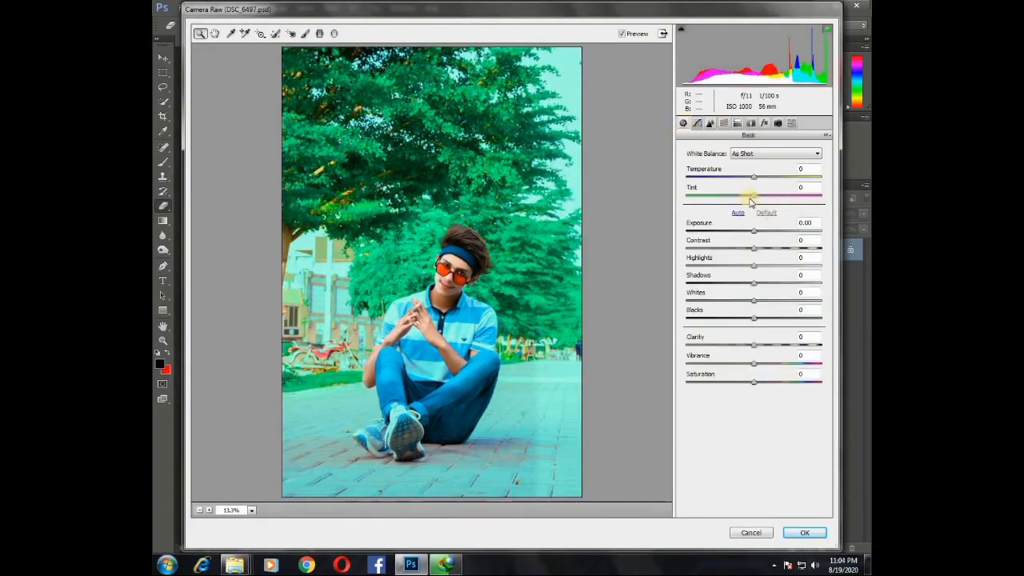
pyautogui.moveTo(753, 234); pyautogui.dragTo(756, 236)
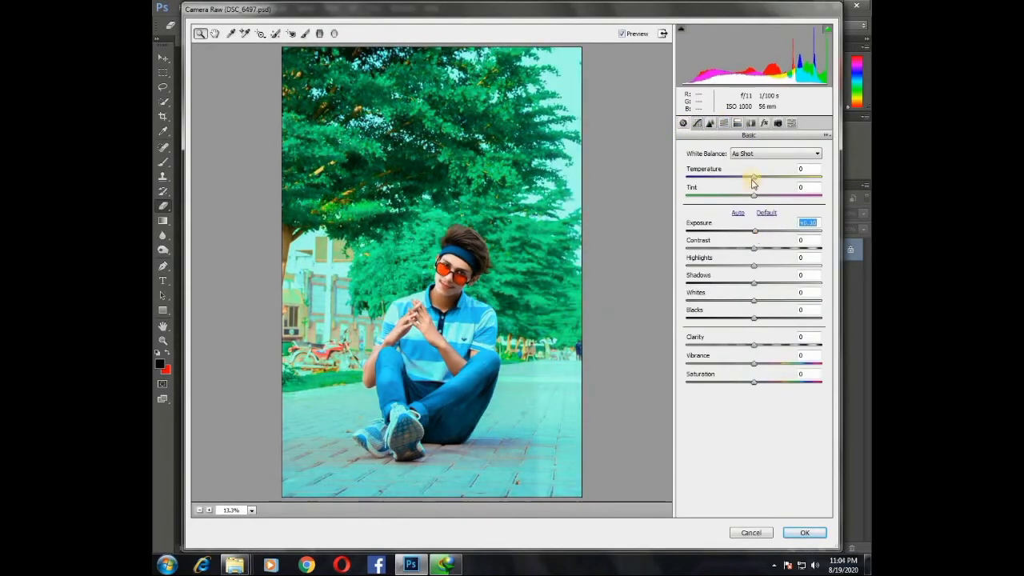
pyautogui.moveTo(752, 183); pyautogui.dragTo(755, 205)
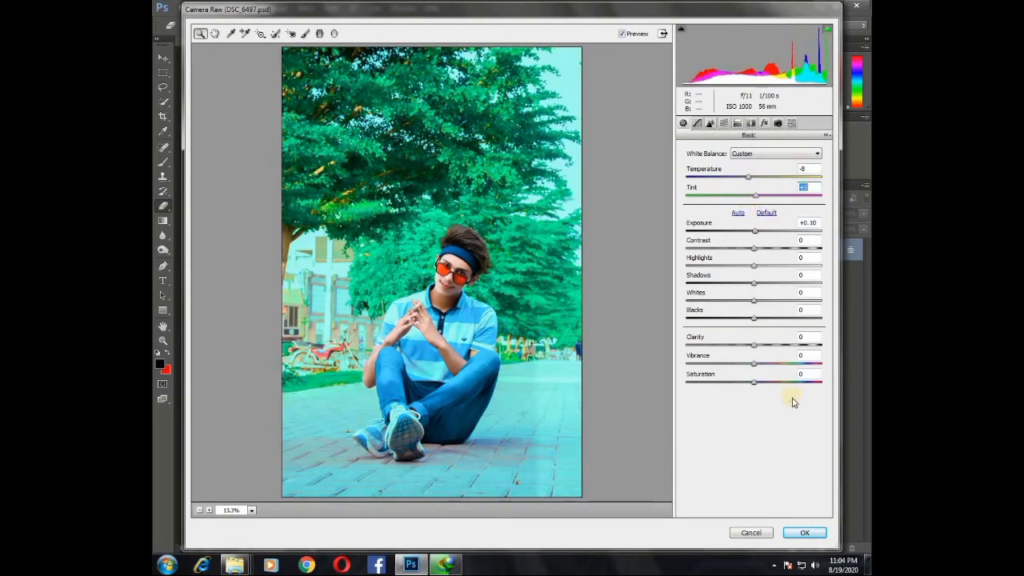
pyautogui.click(804, 533)
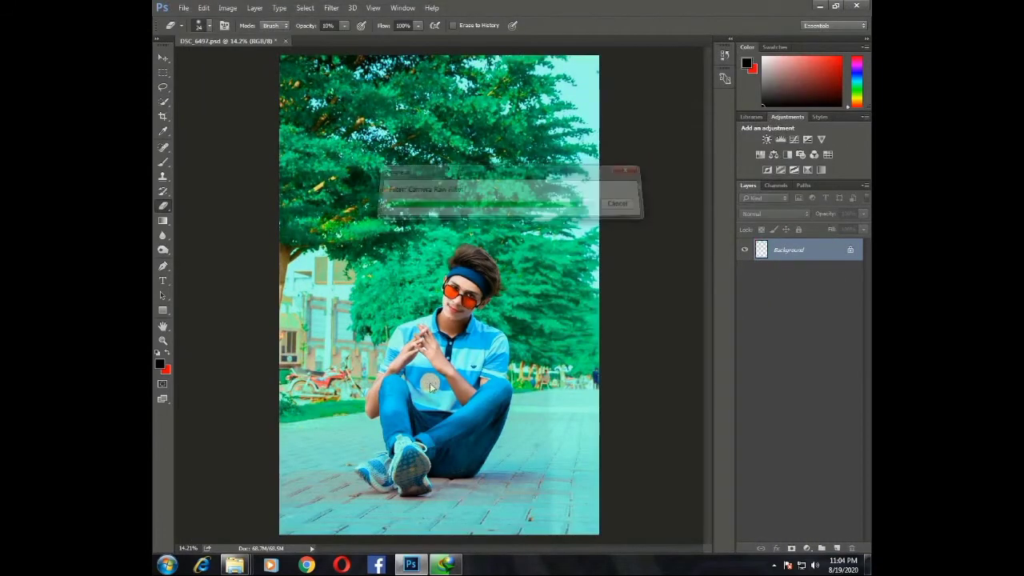
pyautogui.hotkey('ctrl', 's')
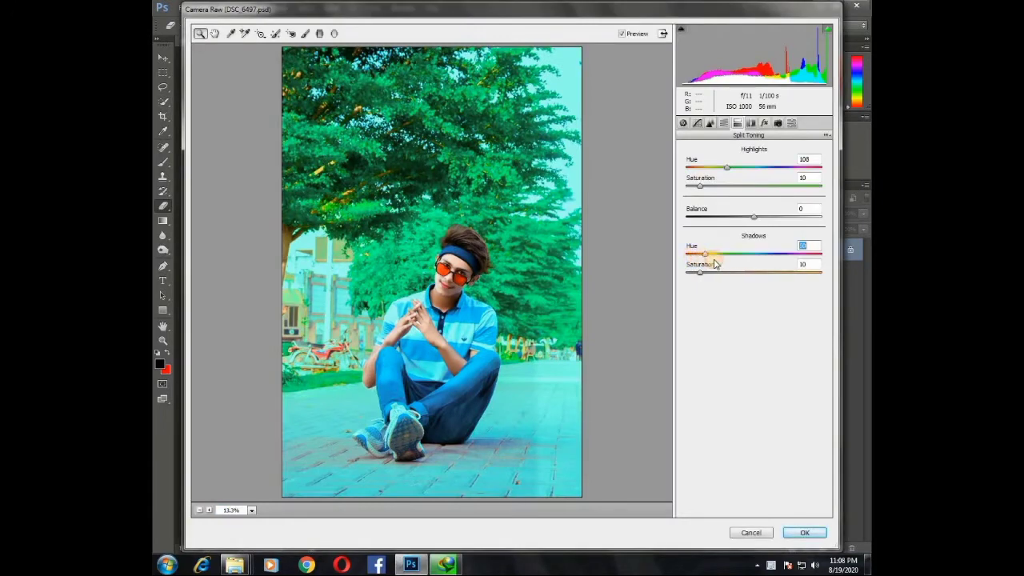
# Step: Split-tone the highlights with hue 108 and saturation 10, the shadows with a green hue and saturation 10, and apply the filter
pyautogui.moveTo(714, 264); pyautogui.dragTo(727, 264)
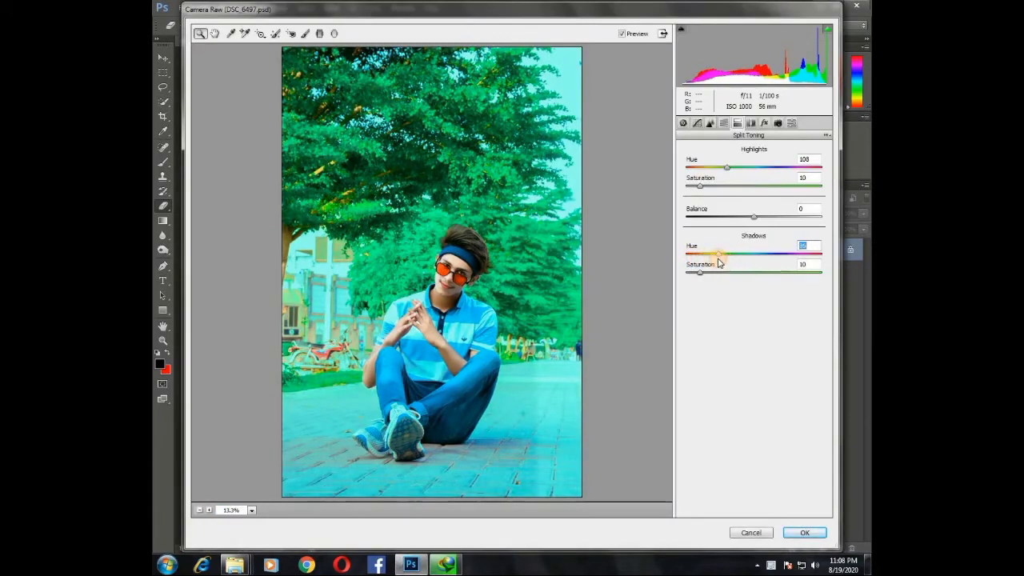
pyautogui.click(804, 533)
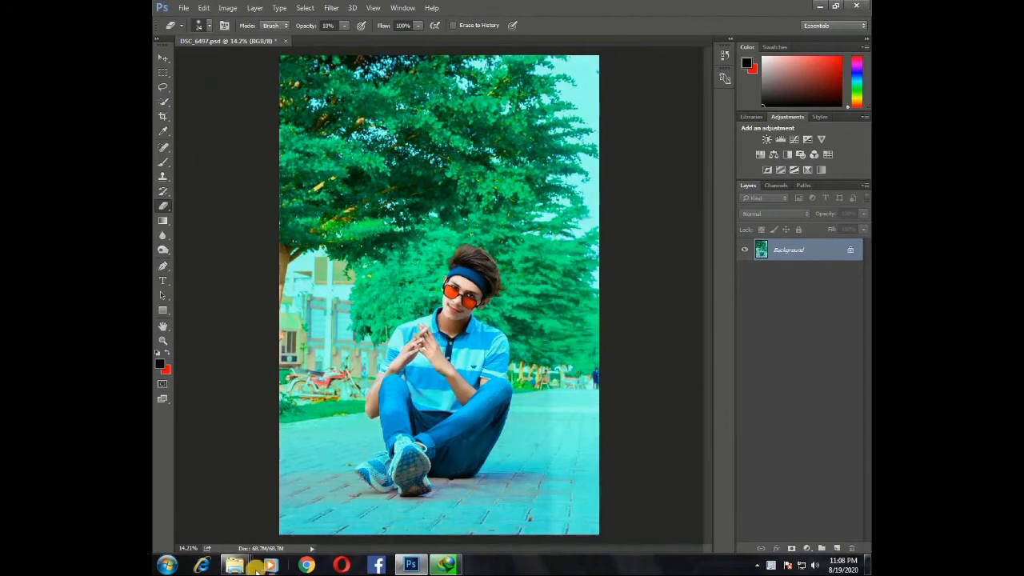
# Step: Add a dark Camera Raw vignette with amount -71, midpoint 28, roundness -33 and feather 100, and apply it
pyautogui.press('v')
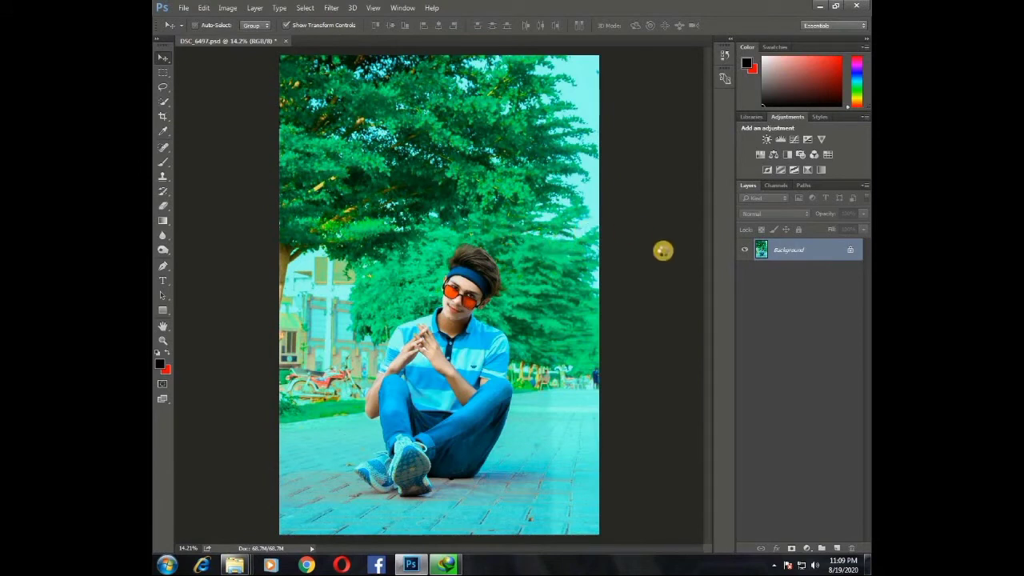
pyautogui.hotkey('ctrl', 'shift', 'a')
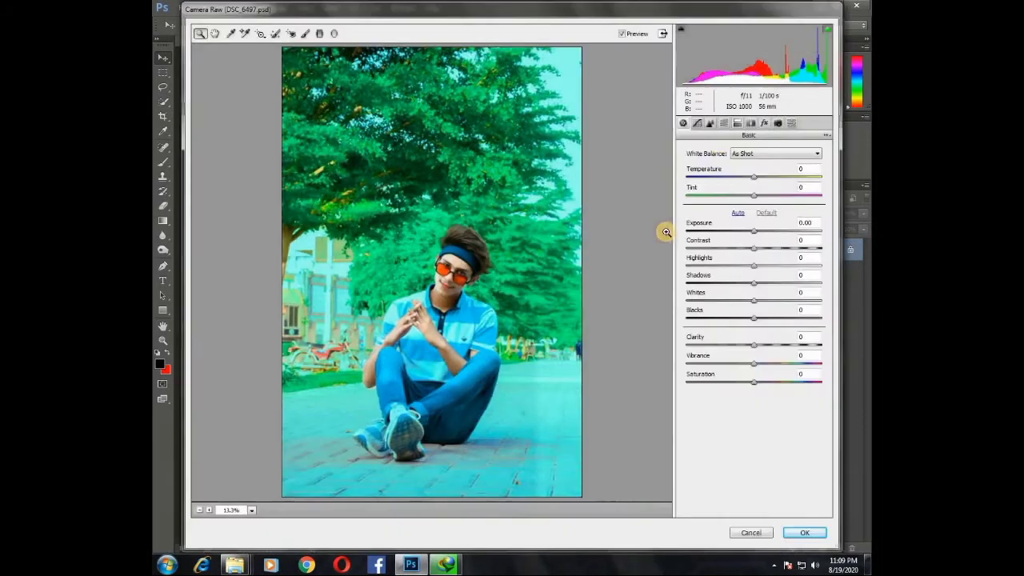
pyautogui.click(765, 122)
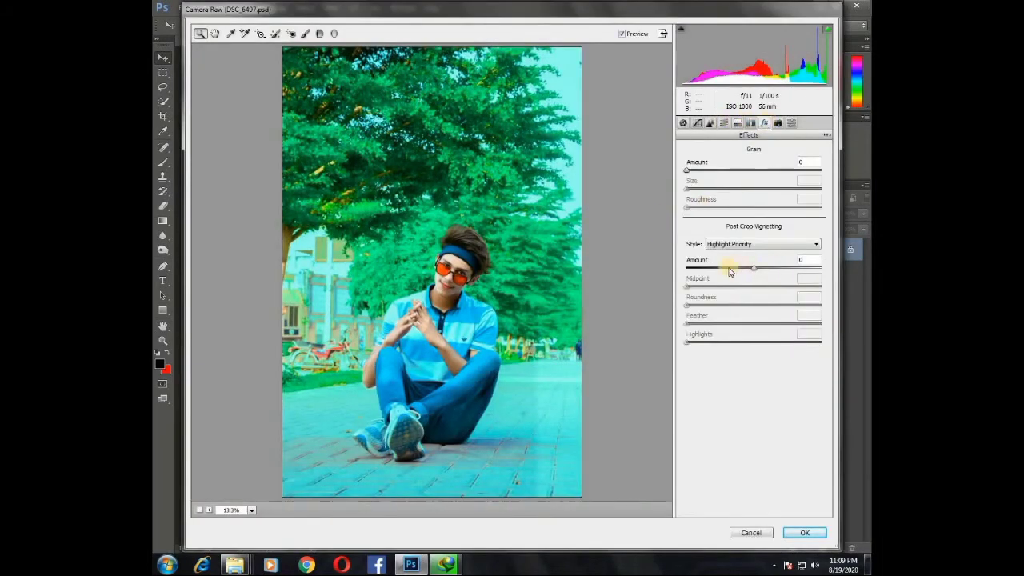
pyautogui.moveTo(754, 267); pyautogui.dragTo(863, 324)
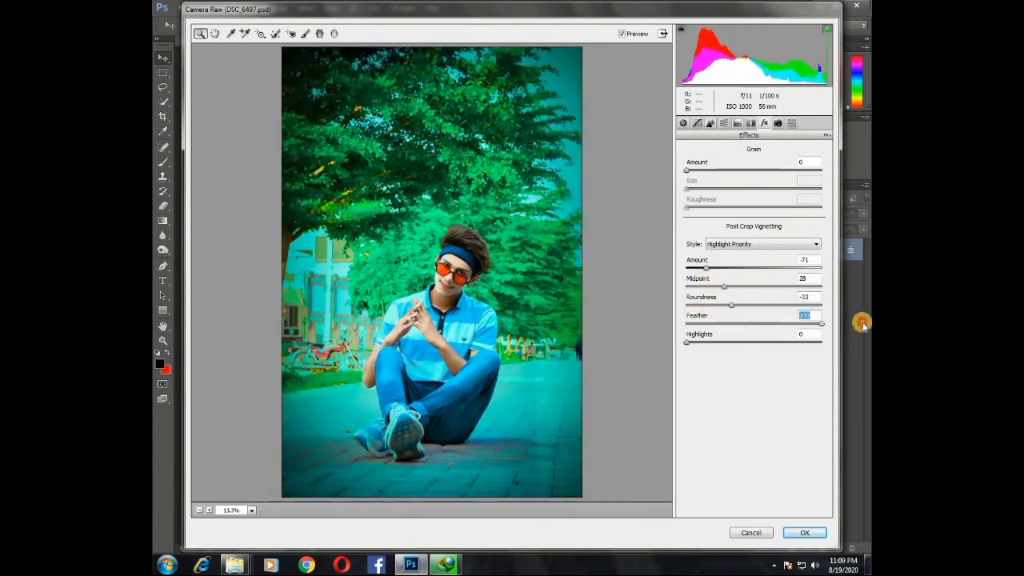
pyautogui.click(807, 534)
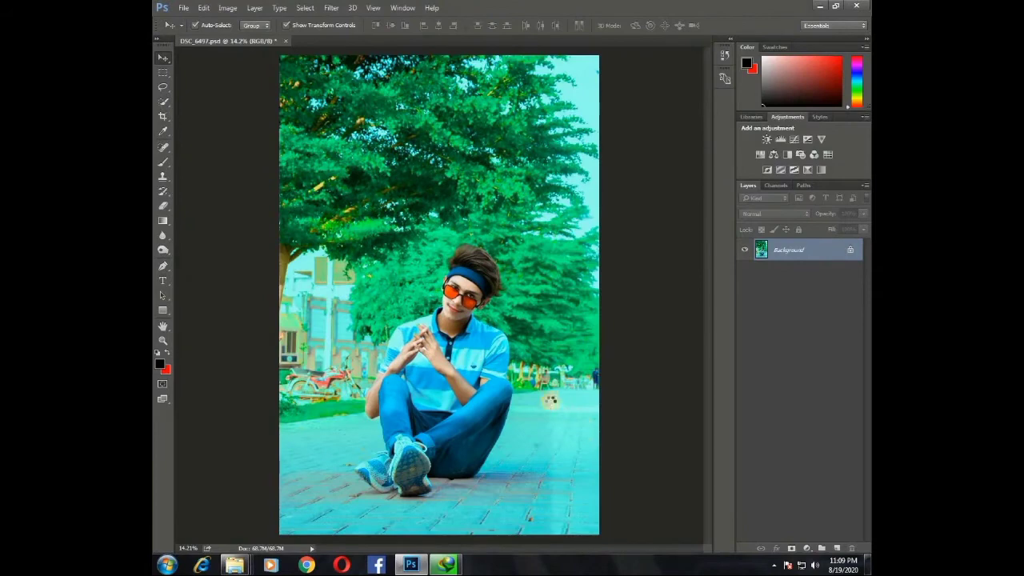
# Step: Set up the Type tool with white (ffffff) as the text colour and a 72 pt font size
pyautogui.click(163, 281)
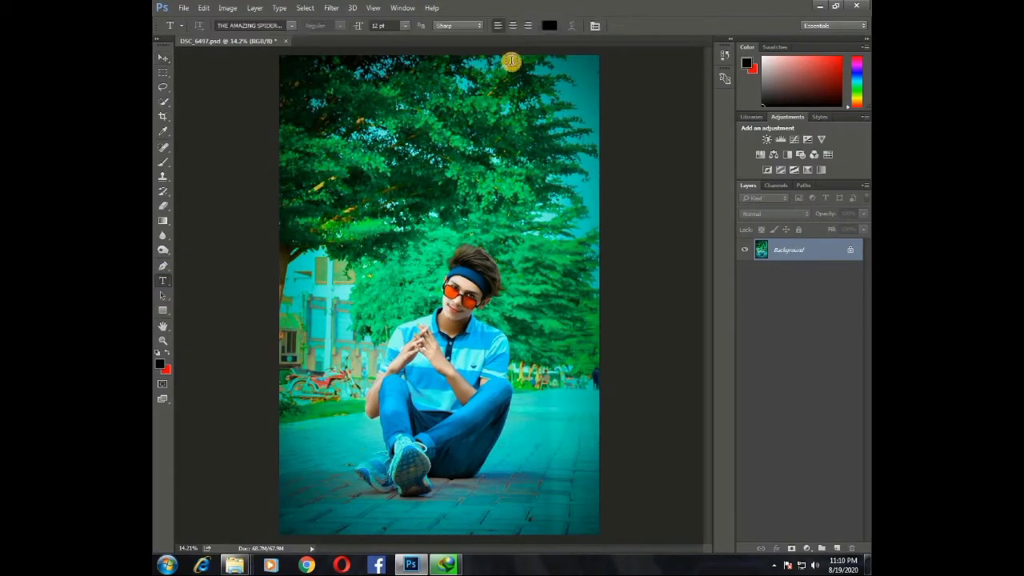
pyautogui.click(551, 24)
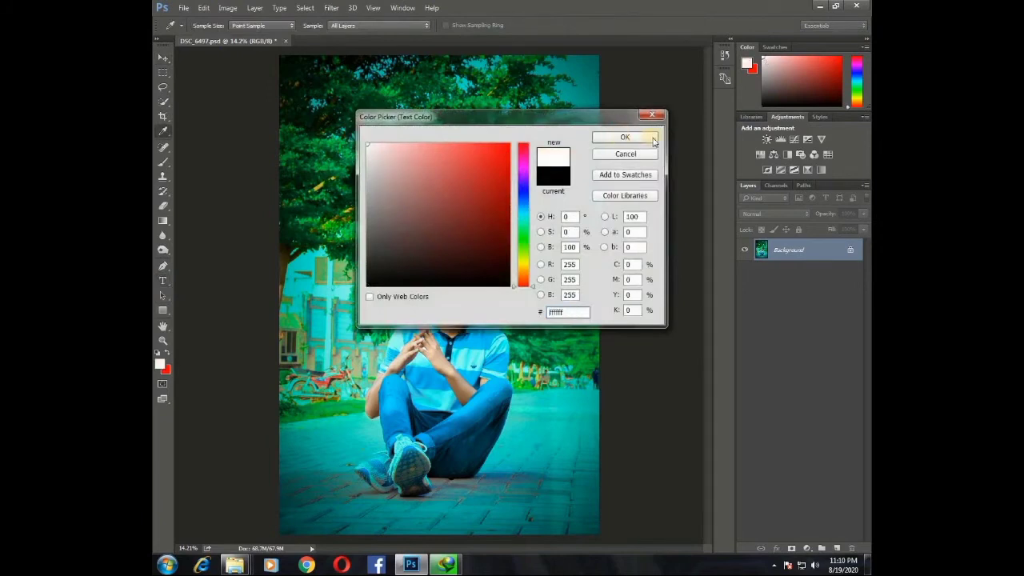
pyautogui.click(625, 137)
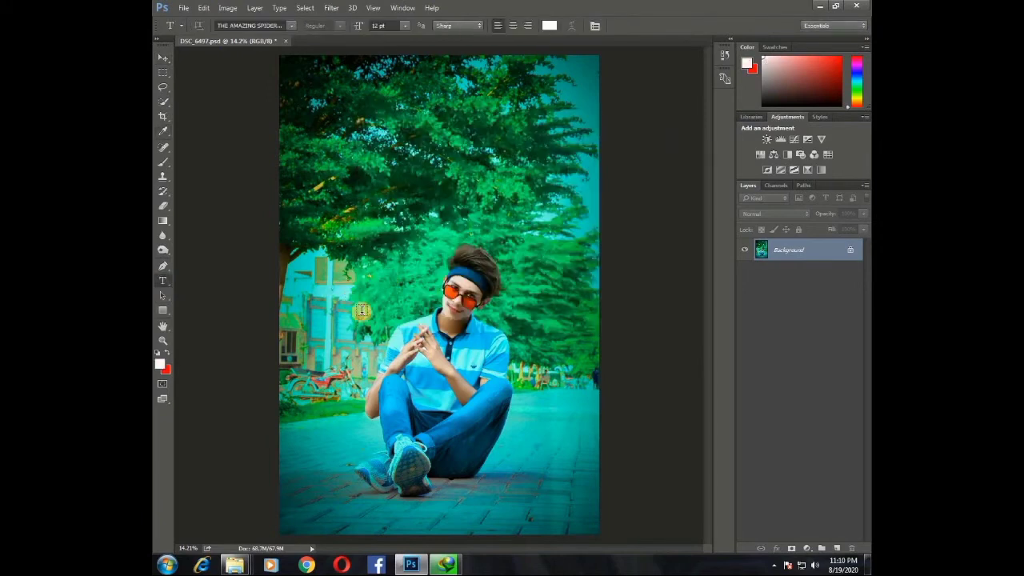
pyautogui.click(362, 303)
pyautogui.press('Escape')
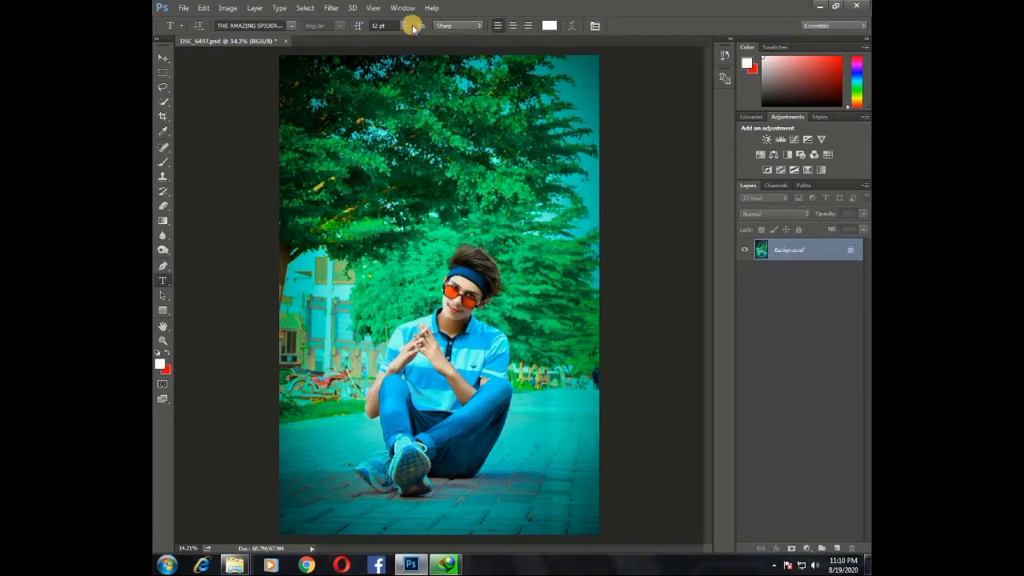
pyautogui.click(405, 25)
pyautogui.click(396, 216)
# Step: Add the text "King!" beside the subject's head and enlarge it to about 112 pt with Free Transform
pyautogui.click(328, 298)
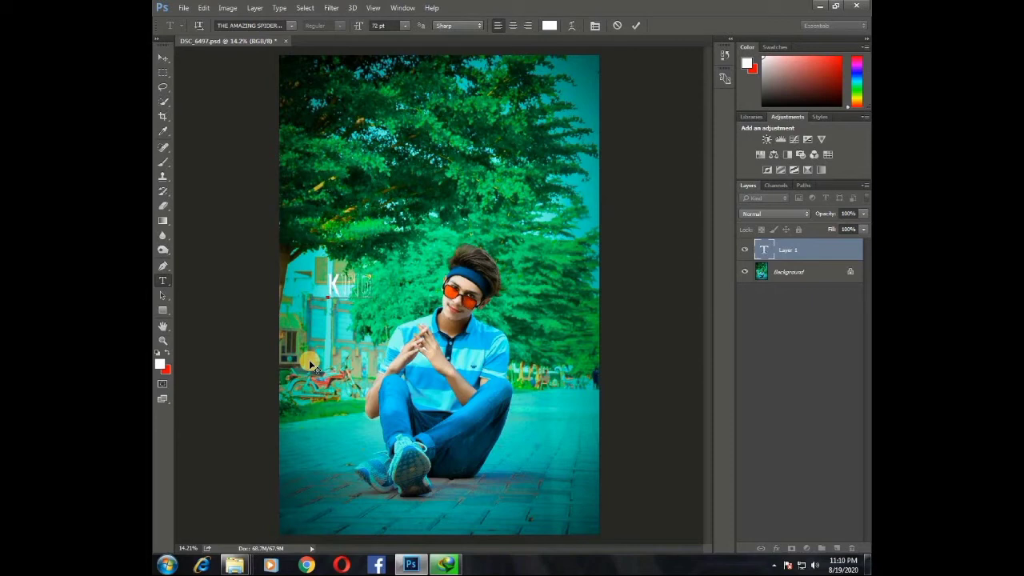
pyautogui.write('KING!')
pyautogui.click(159, 64)
pyautogui.hotkey('ctrl', 't')
pyautogui.moveTo(378, 298); pyautogui.dragTo(304, 270)
pyautogui.press('Return')
# Step: Change the "King!" text to a handwritten script font and move it to the top centre of the photo
pyautogui.click(173, 282)
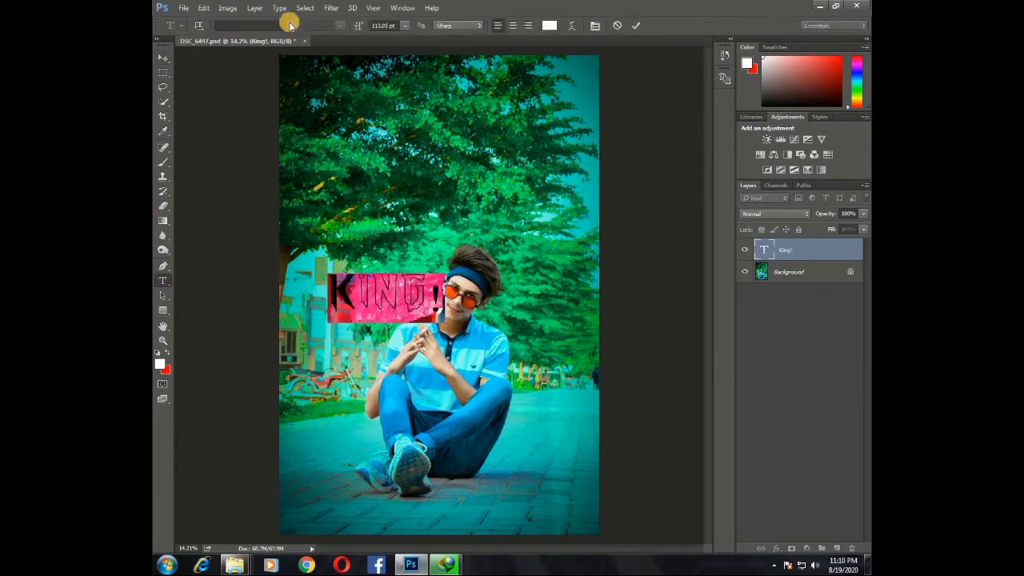
pyautogui.click(290, 24)
pyautogui.moveTo(407, 188)
pyautogui.mouseDown()
pyautogui.moveTo(407, 247)
pyautogui.moveTo(414, 168)
pyautogui.mouseUp()
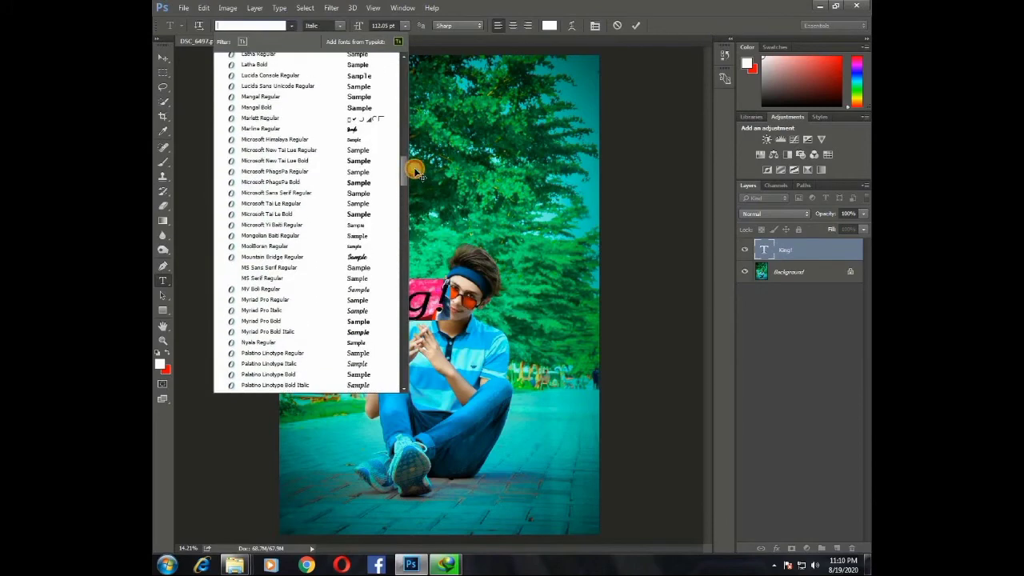
pyautogui.click(352, 128)
pyautogui.click(163, 57)
pyautogui.moveTo(376, 304); pyautogui.dragTo(453, 89)
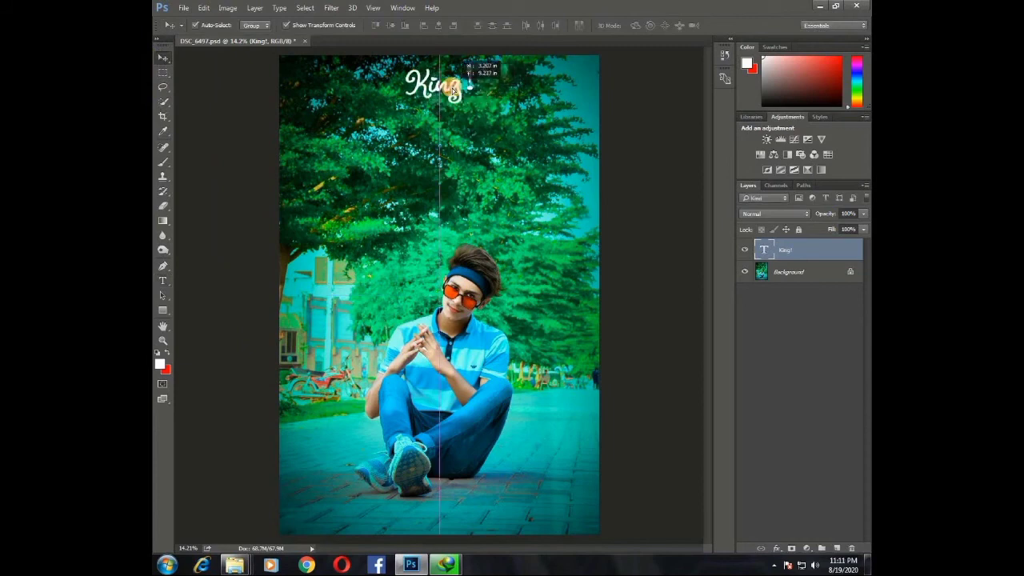
# Step: Flatten the text and photo into a single Background layer
pyautogui.click(789, 272)
pyautogui.rightClick(793, 270)
pyautogui.click(773, 396)
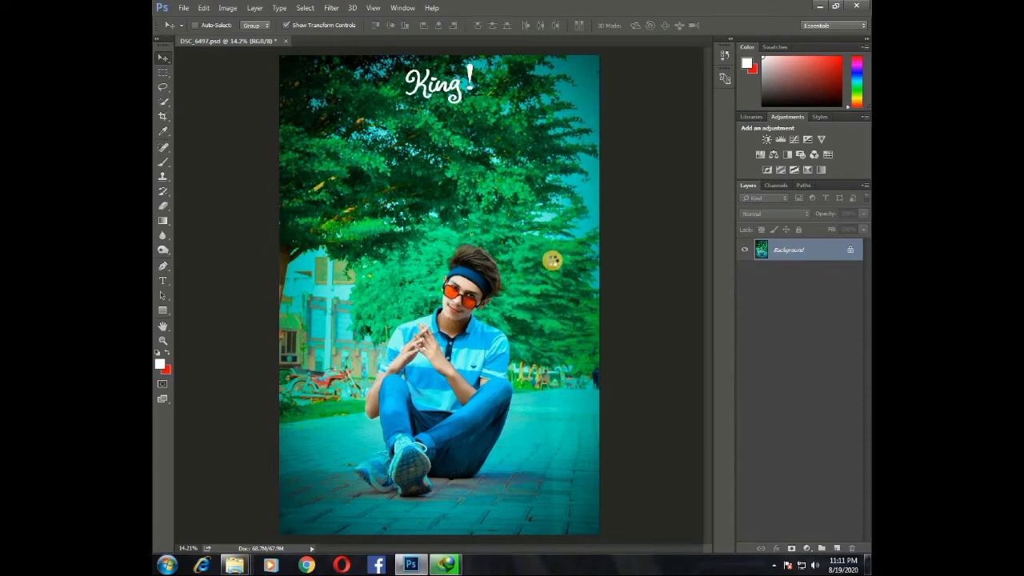
# Step: Create a thin white border with Camera Raw's manual lens corrections, using scale 98 and a slightly raised aspect, then apply and save
pyautogui.hotkey('ctrl', 'shift', 'a')
pyautogui.click(762, 123)
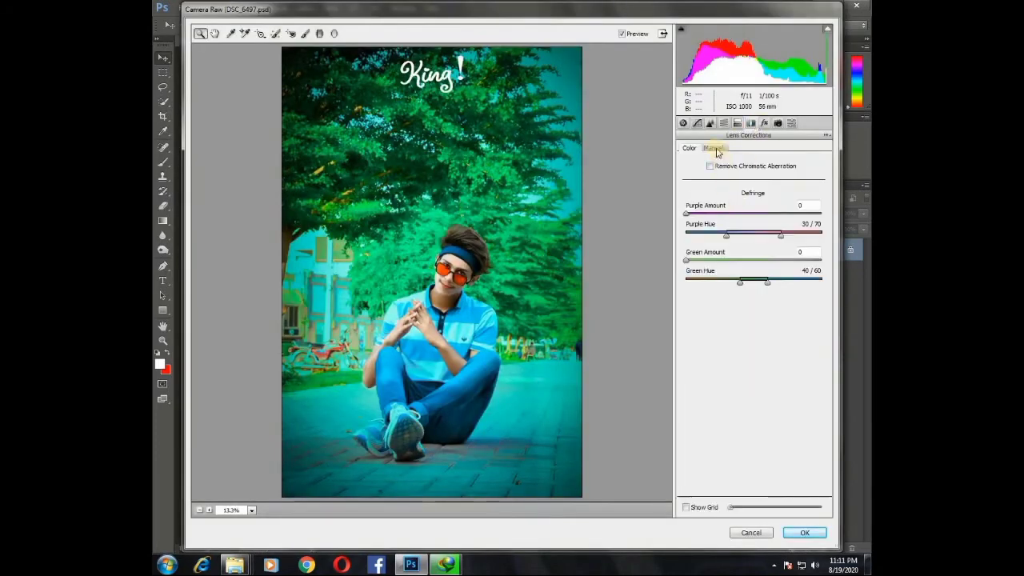
pyautogui.click(714, 148)
pyautogui.moveTo(754, 317); pyautogui.dragTo(754, 355)
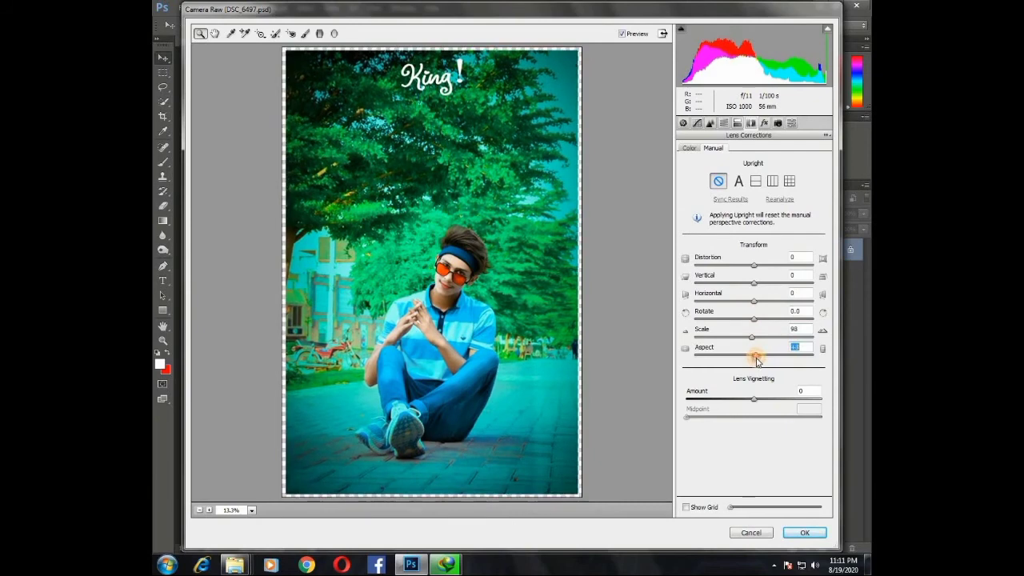
pyautogui.click(803, 534)
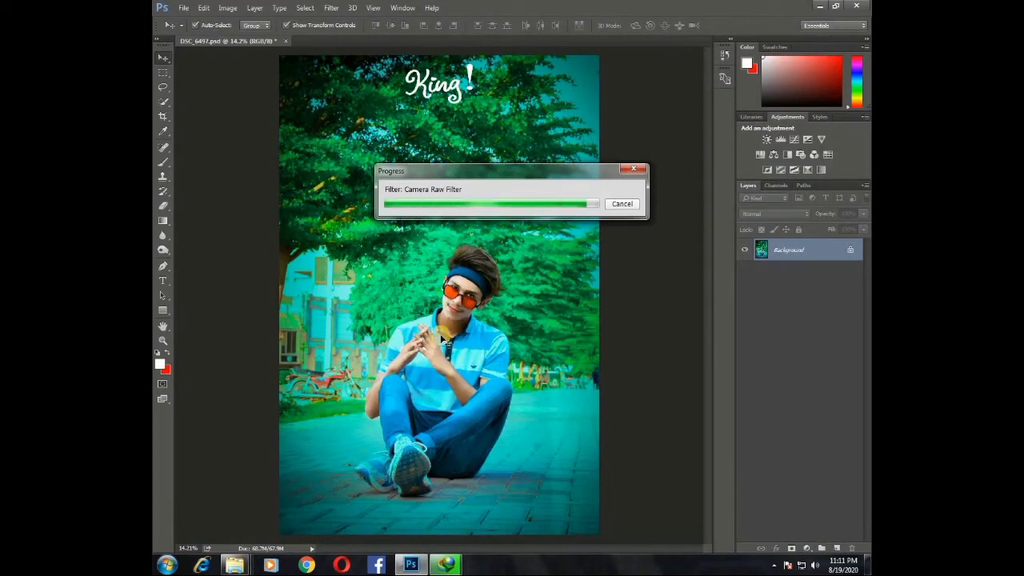
pyautogui.hotkey('ctrl', 's')
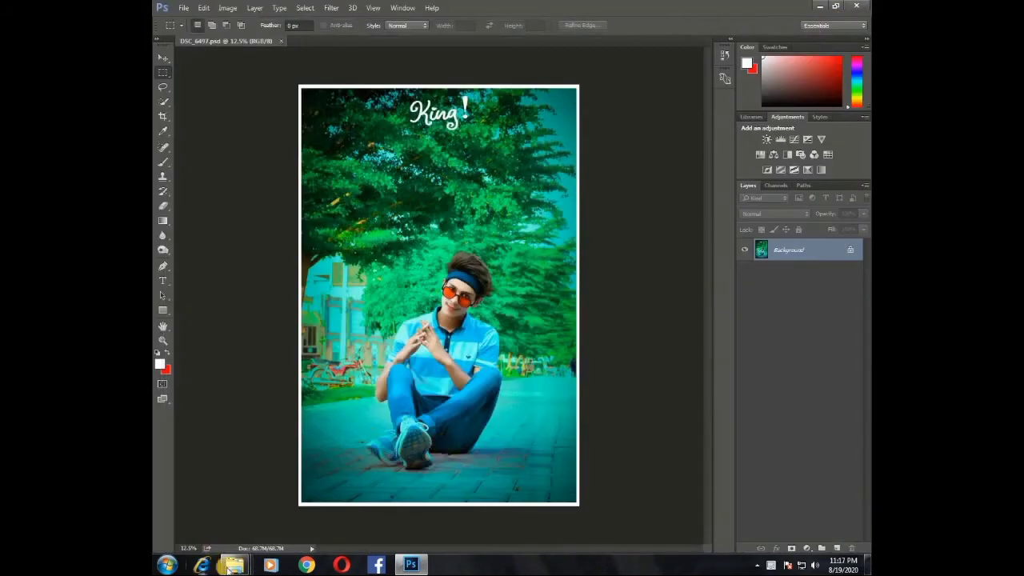
# Step: Save a JPEG copy of the finished image as DSC_6497 on Local Disk (D:), accepting the JPEG options
pyautogui.moveTo(244, 564)
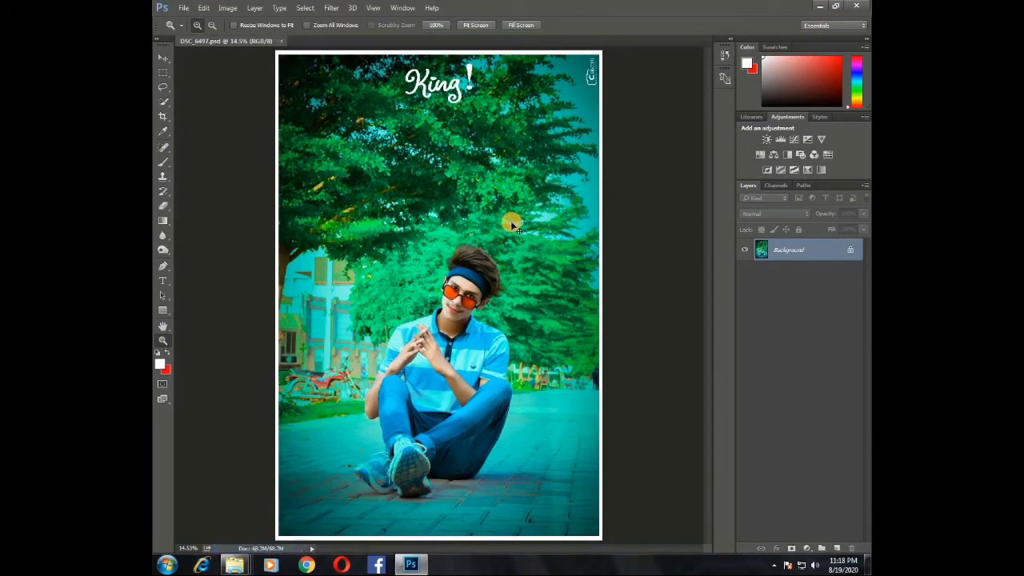
pyautogui.hotkey('shift', 'ctrl', 's')
pyautogui.click(304, 445)
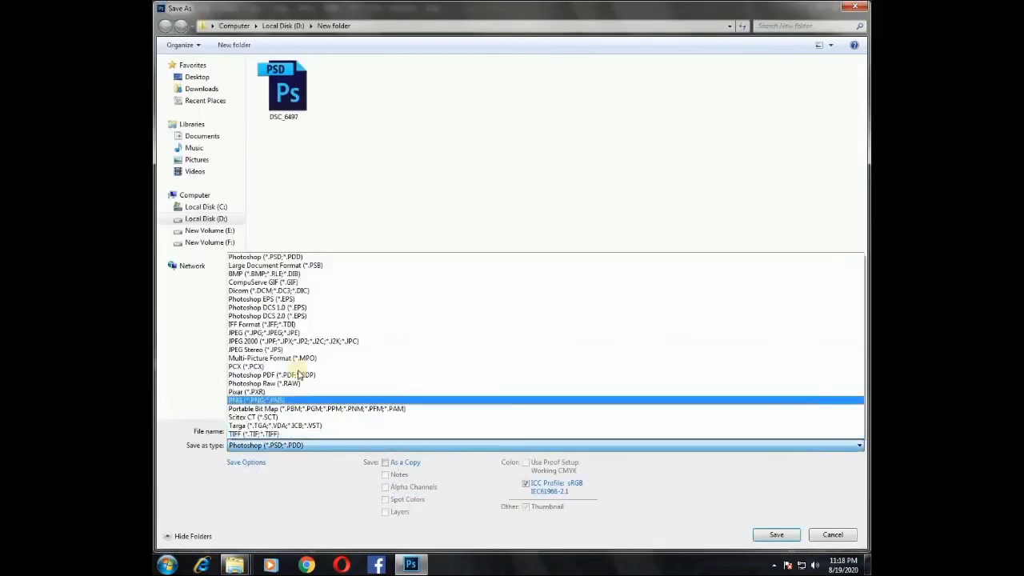
pyautogui.click(276, 332)
pyautogui.click(196, 219)
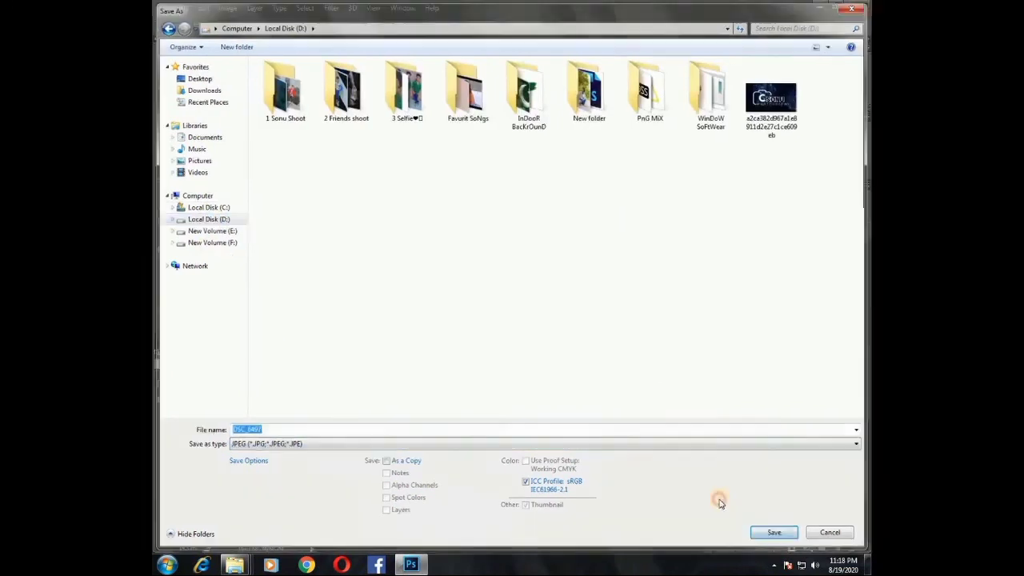
pyautogui.click(776, 535)
pyautogui.click(574, 153)
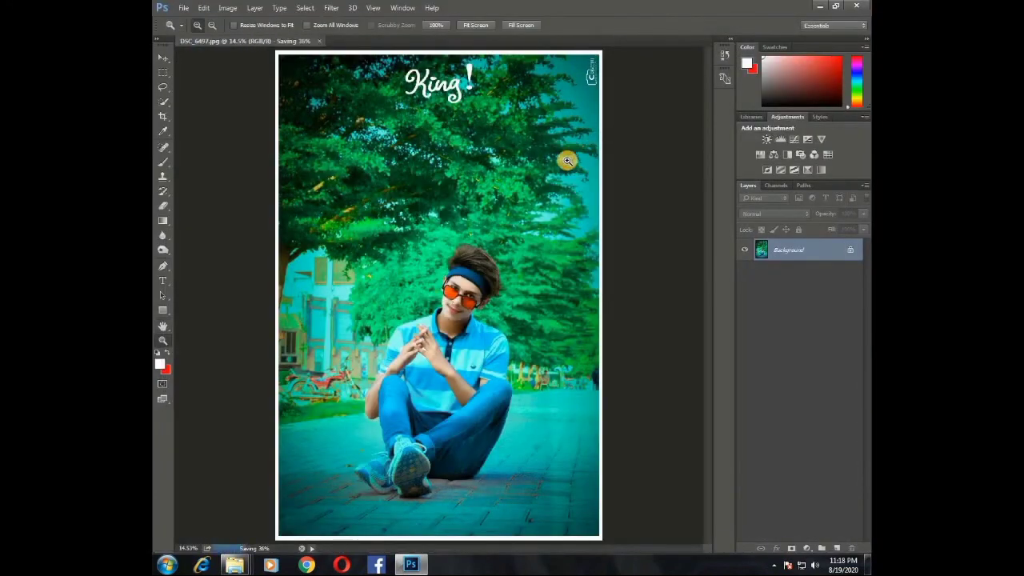
# Step: Open the original DSC_6497.JPG and compare it with the edited version by switching between the two documents
pyautogui.click(184, 9)
pyautogui.click(194, 27)
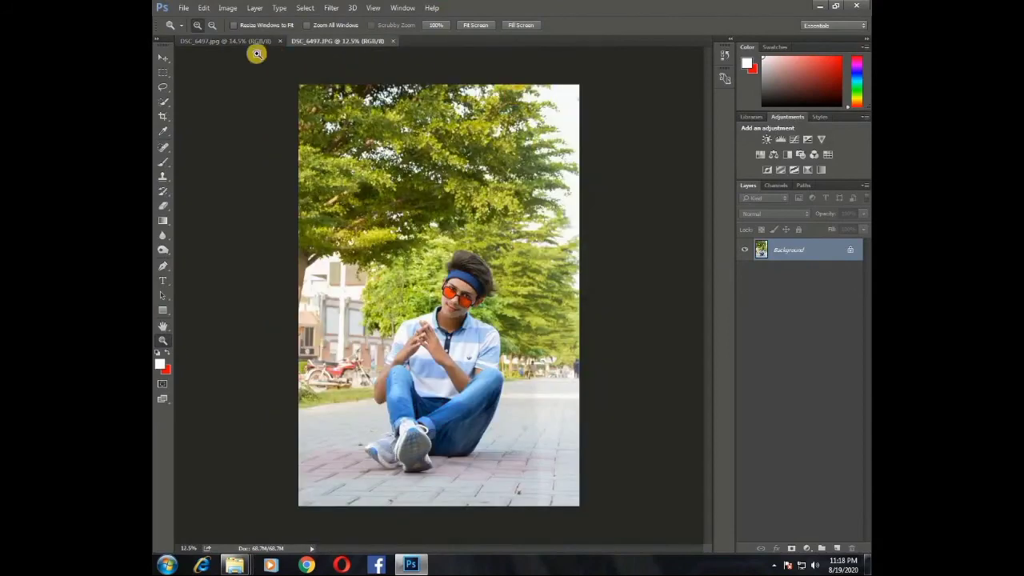
pyautogui.click(247, 40)
pyautogui.click(297, 40)
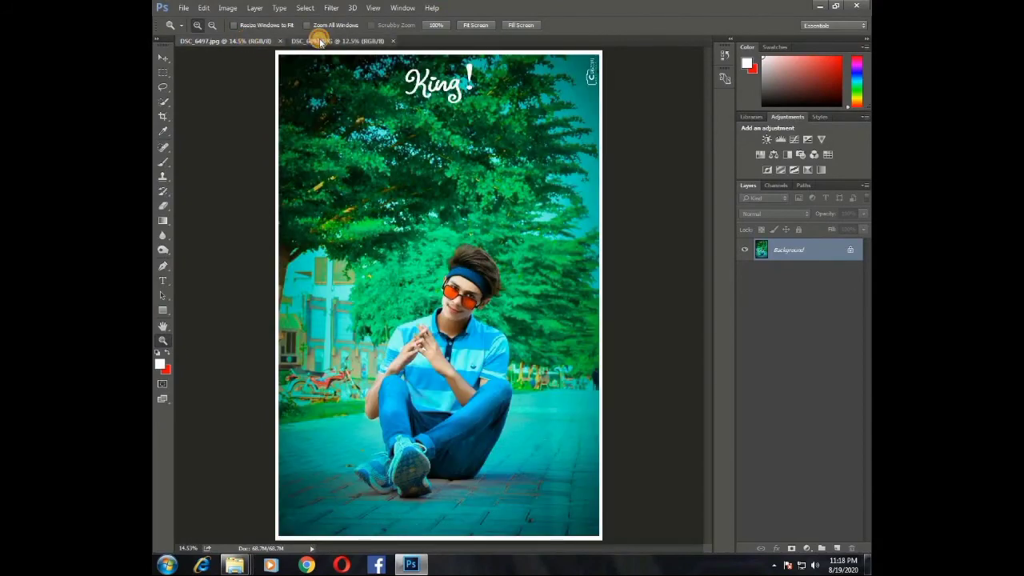
pyautogui.click(245, 40)
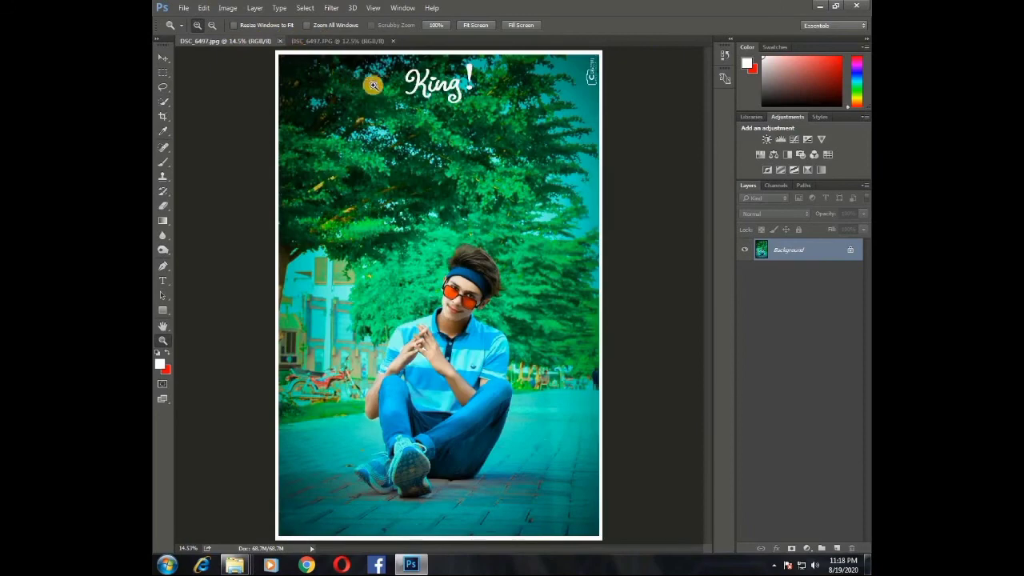